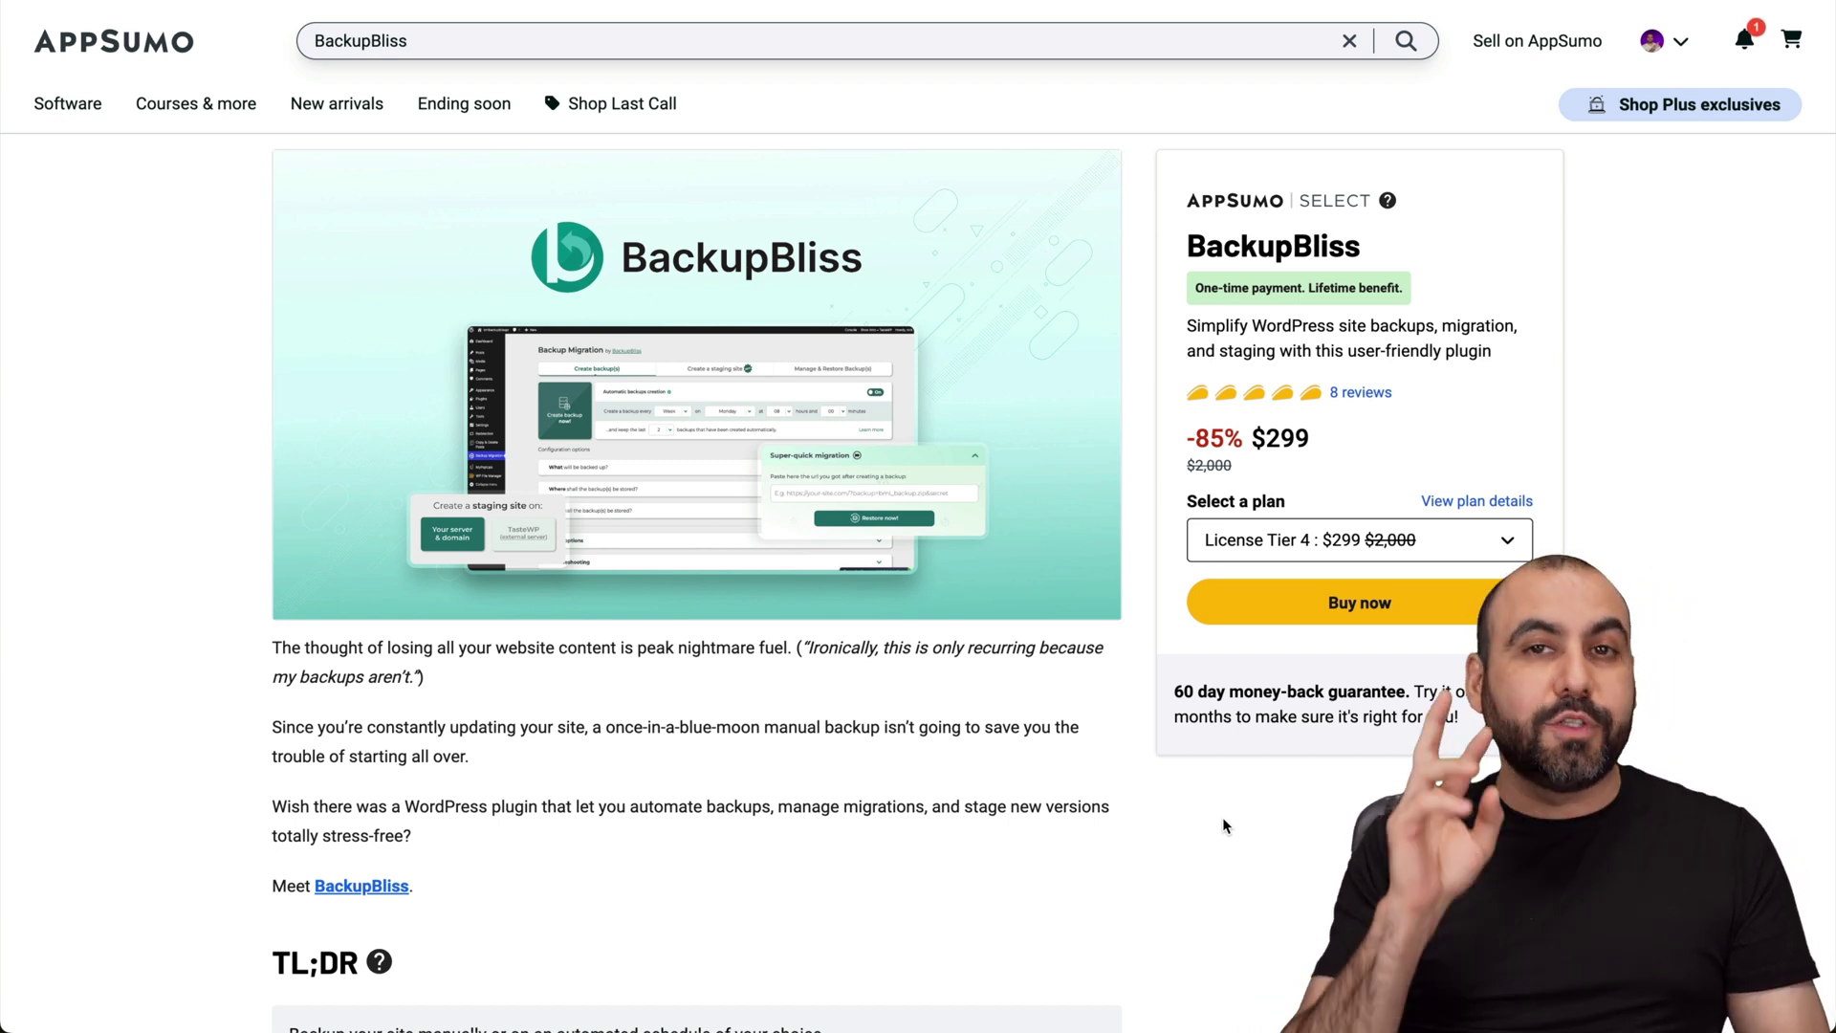
Step: Scroll the AppSumo BackupBliss deal page down to the License Tier cards ($49, $99, $299)
{"action": "scroll", "coordinate": [1224, 825], "scroll_direction": "down", "scroll_amount": 15}
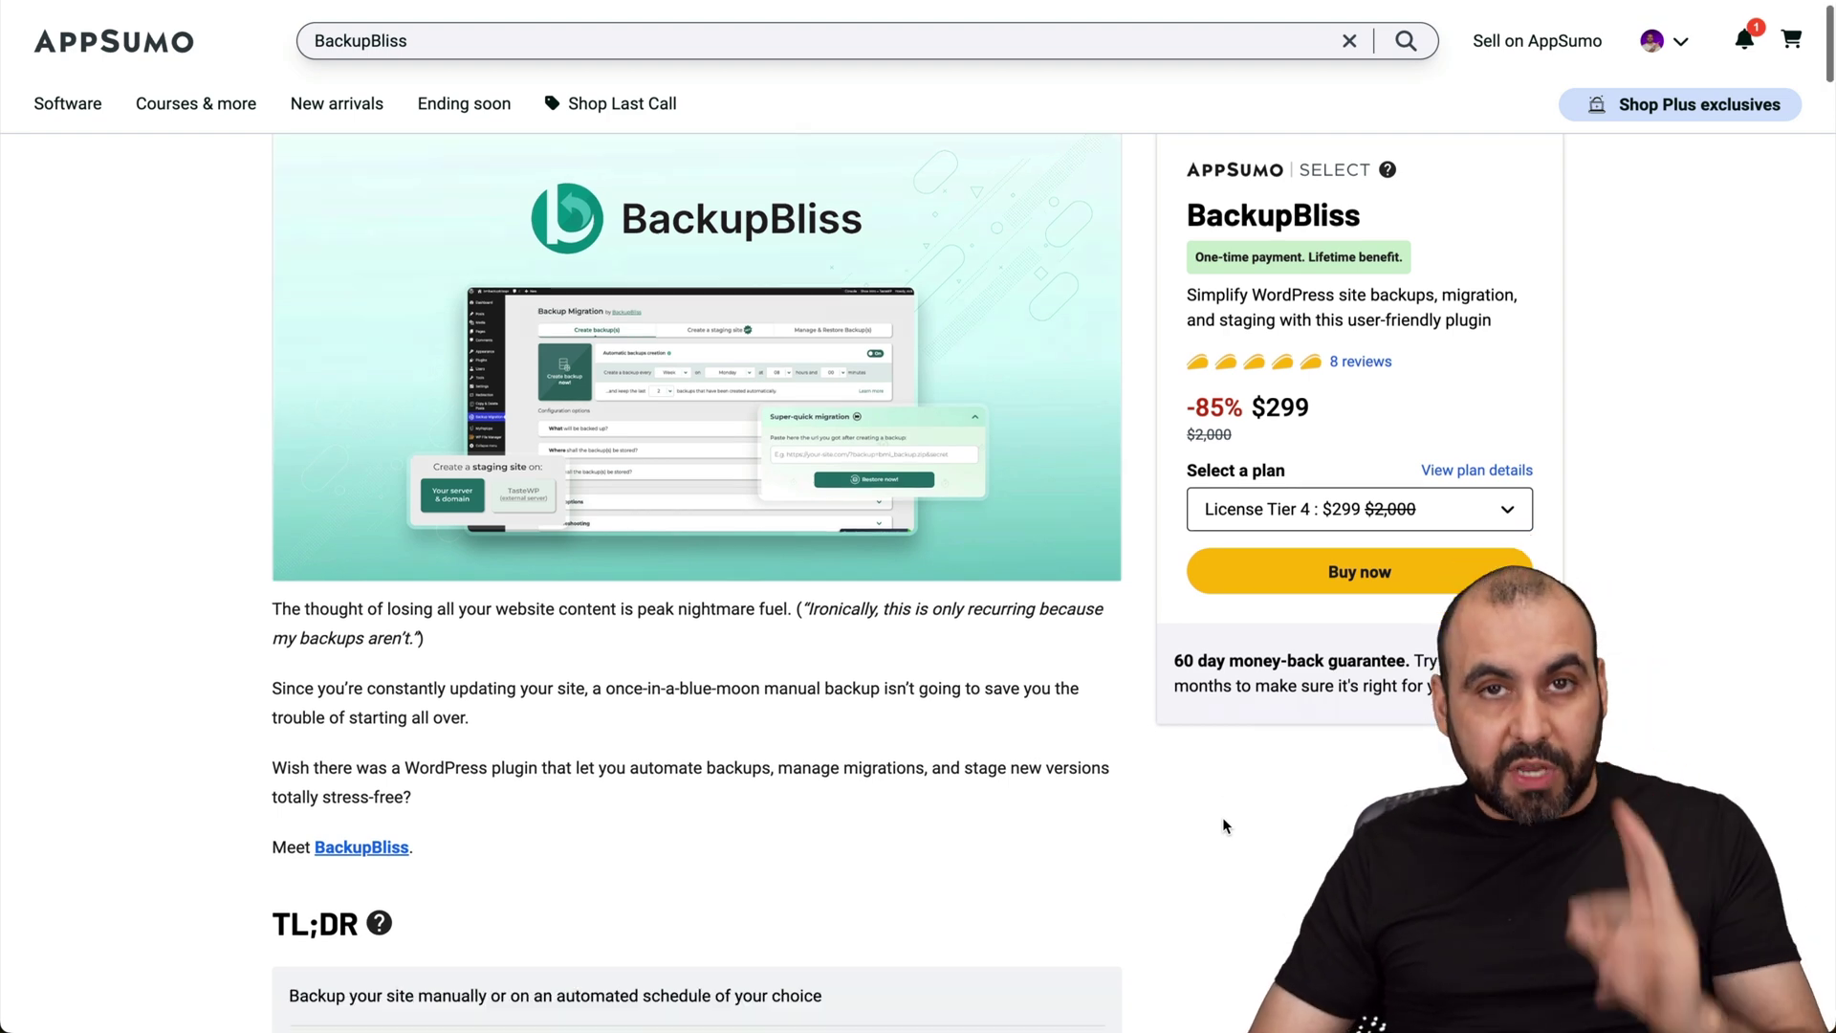
{"action": "scroll", "coordinate": [1225, 826], "scroll_direction": "down", "scroll_amount": 15}
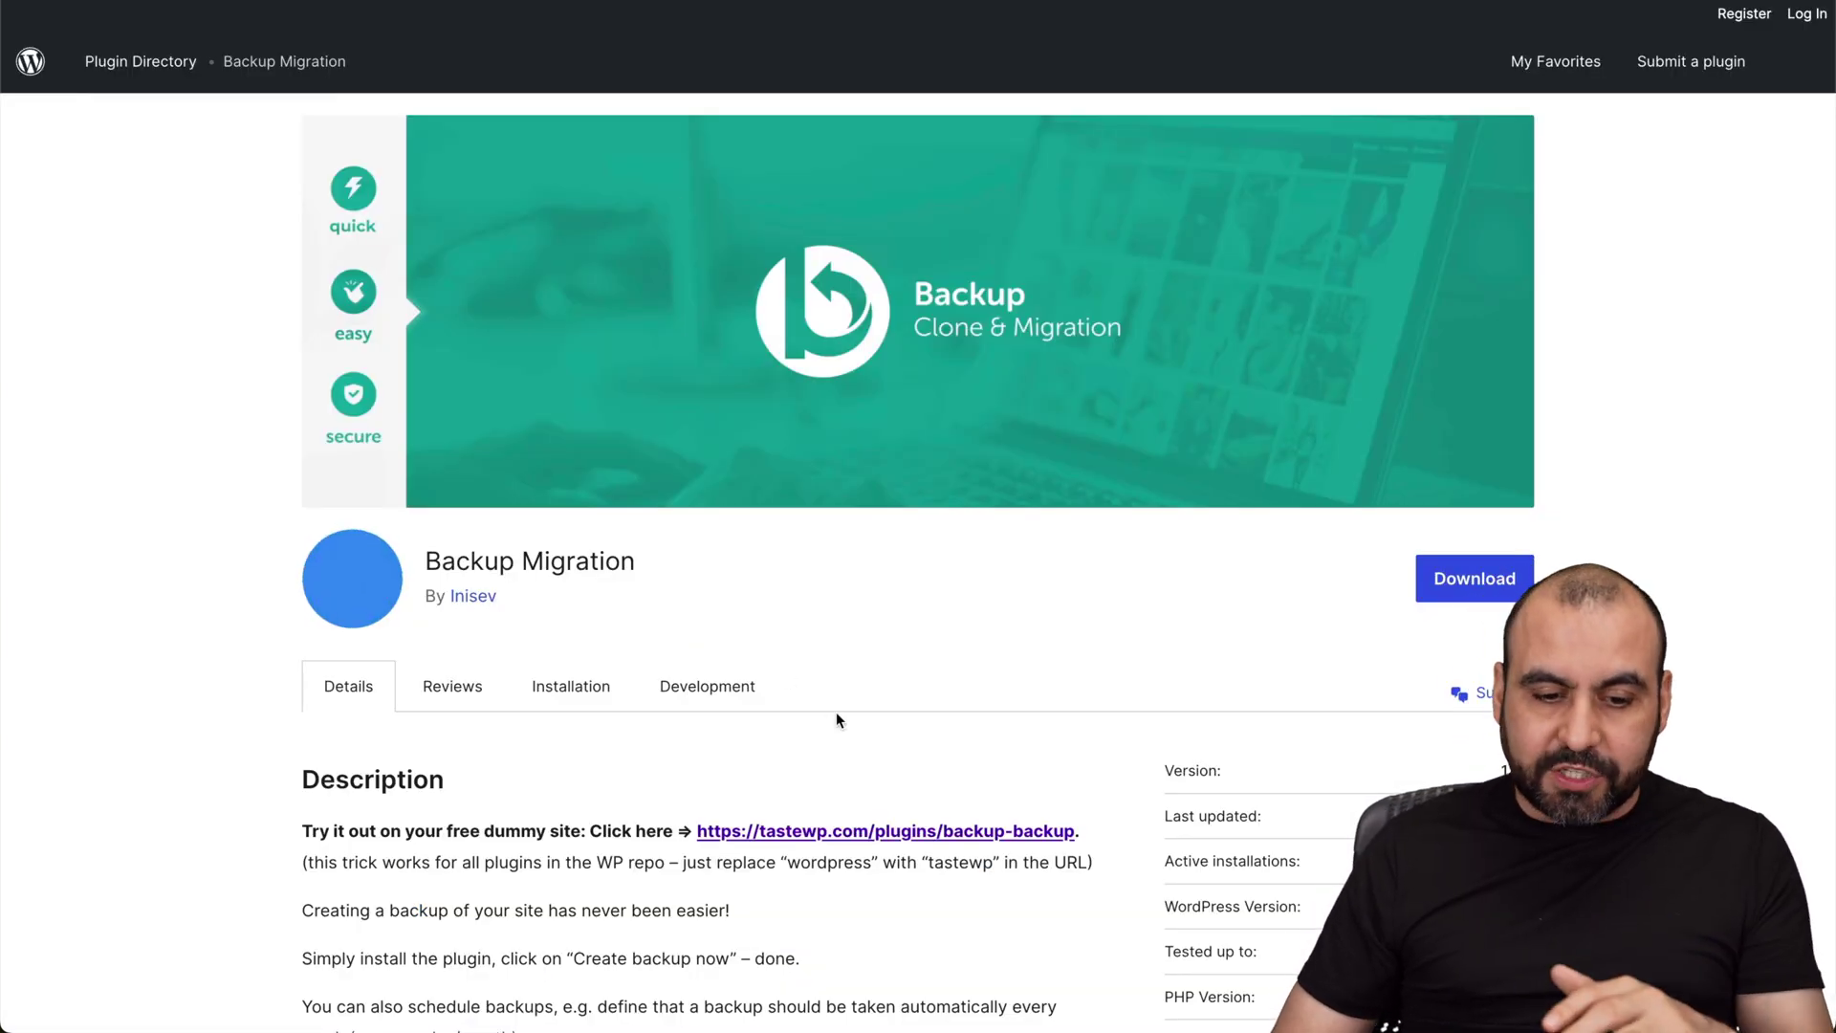
Step: Scroll to the Backup Migration description and highlight the note about the free version's 2GB limit
{"action": "scroll", "coordinate": [836, 715], "scroll_direction": "down", "scroll_amount": 2}
{"action": "scroll", "coordinate": [837, 719], "scroll_direction": "down", "scroll_amount": 4}
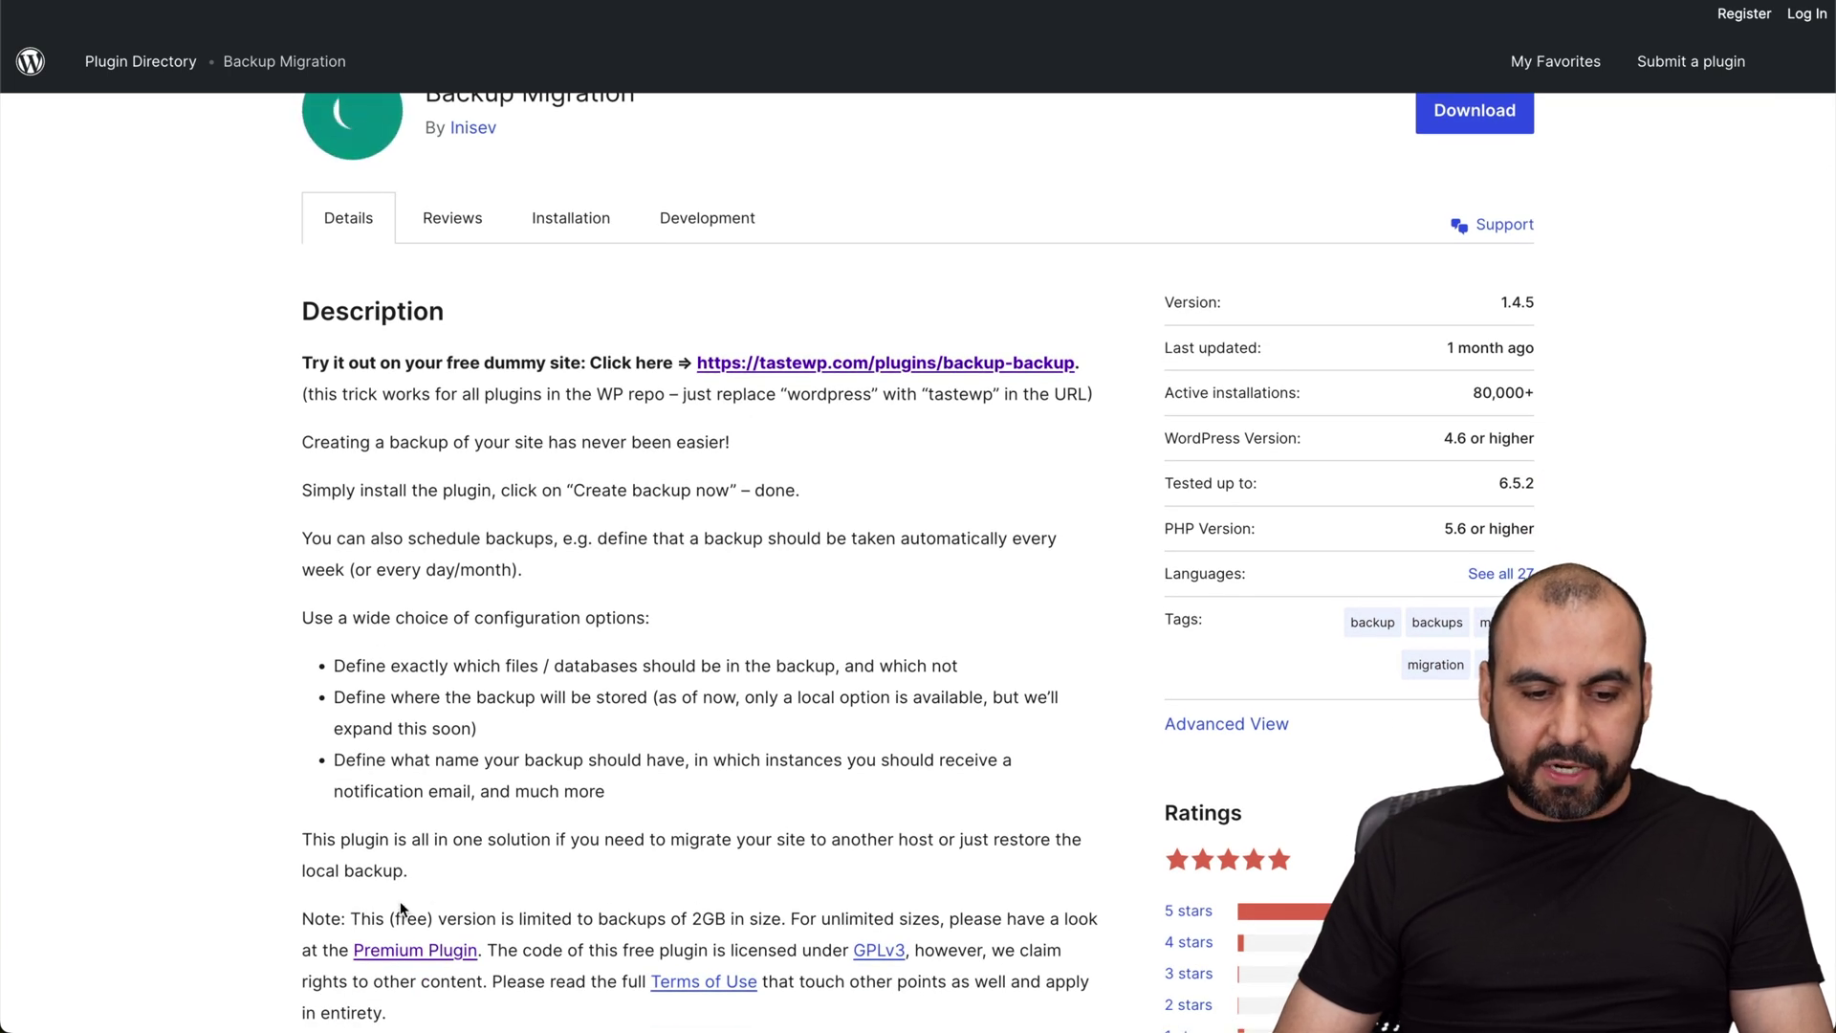
{"action": "left_click_drag", "start_coordinate": [306, 910], "coordinate": [782, 913]}
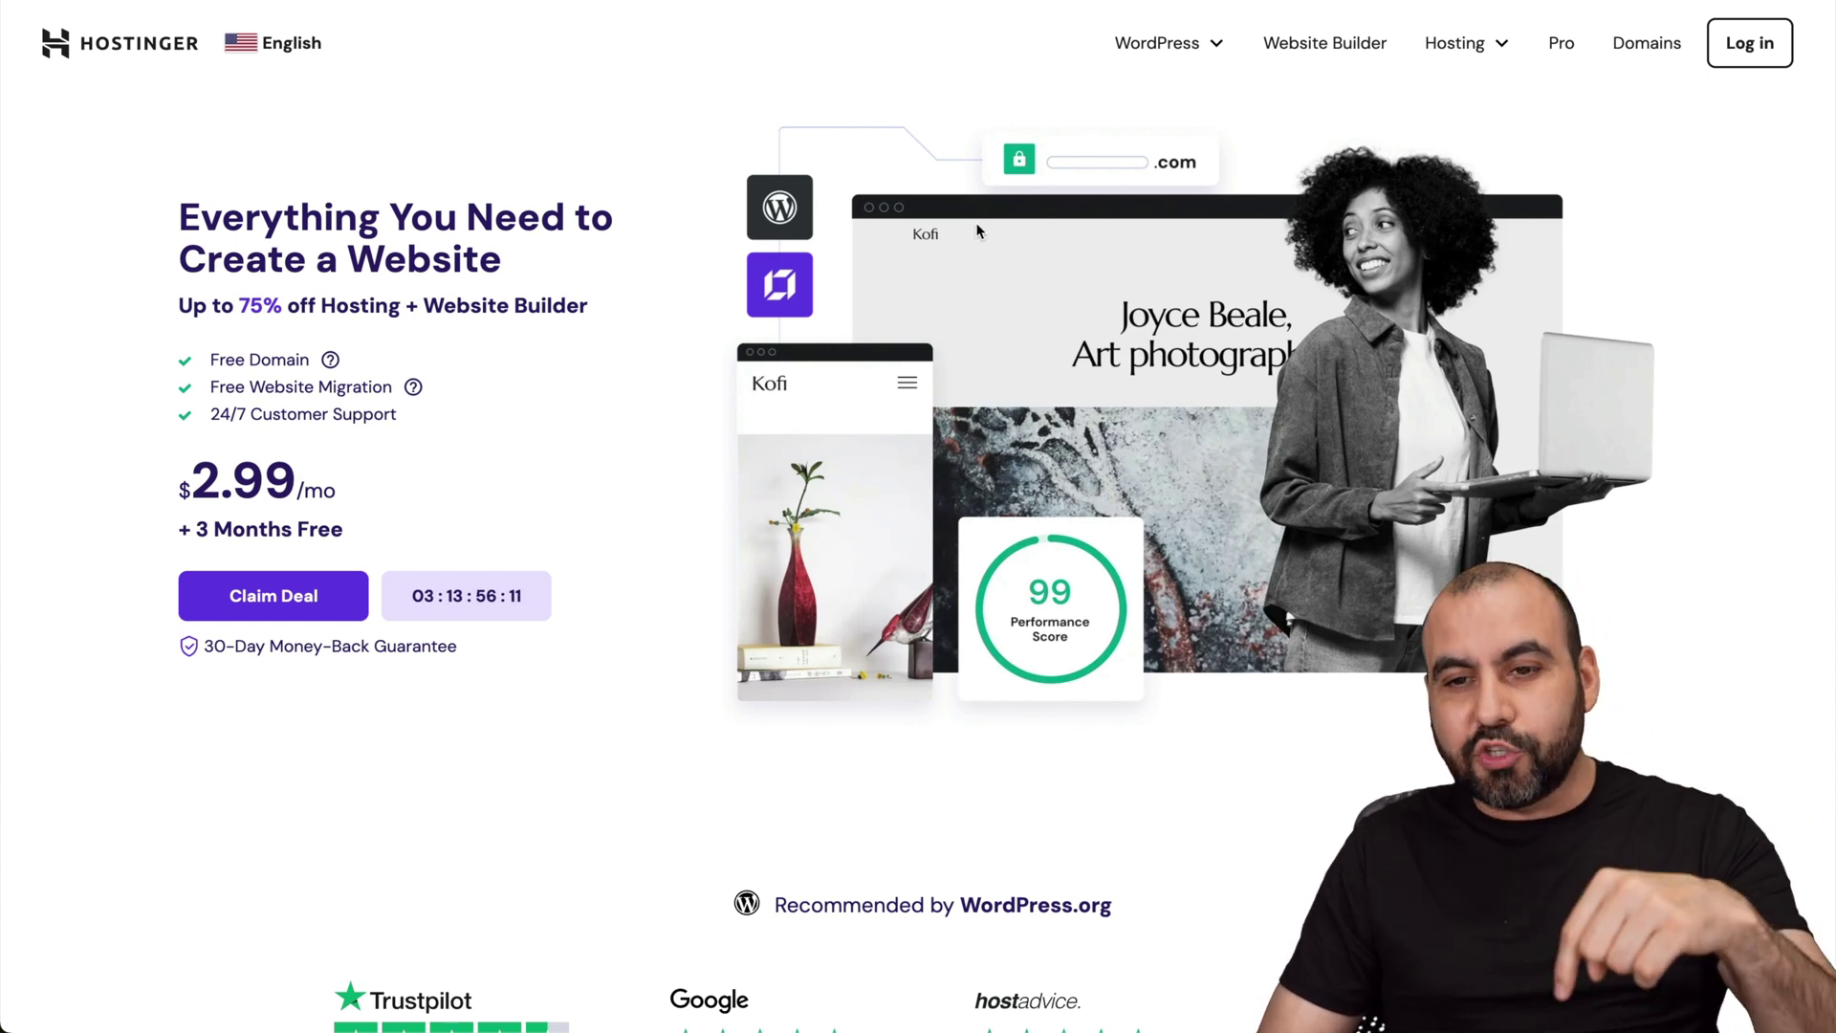
Step: Go to Hostinger's Web Hosting plans, scroll to the pricing cards and add the Business plan to cart
{"action": "left_click", "coordinate": [1460, 42]}
{"action": "left_click", "coordinate": [1441, 117]}
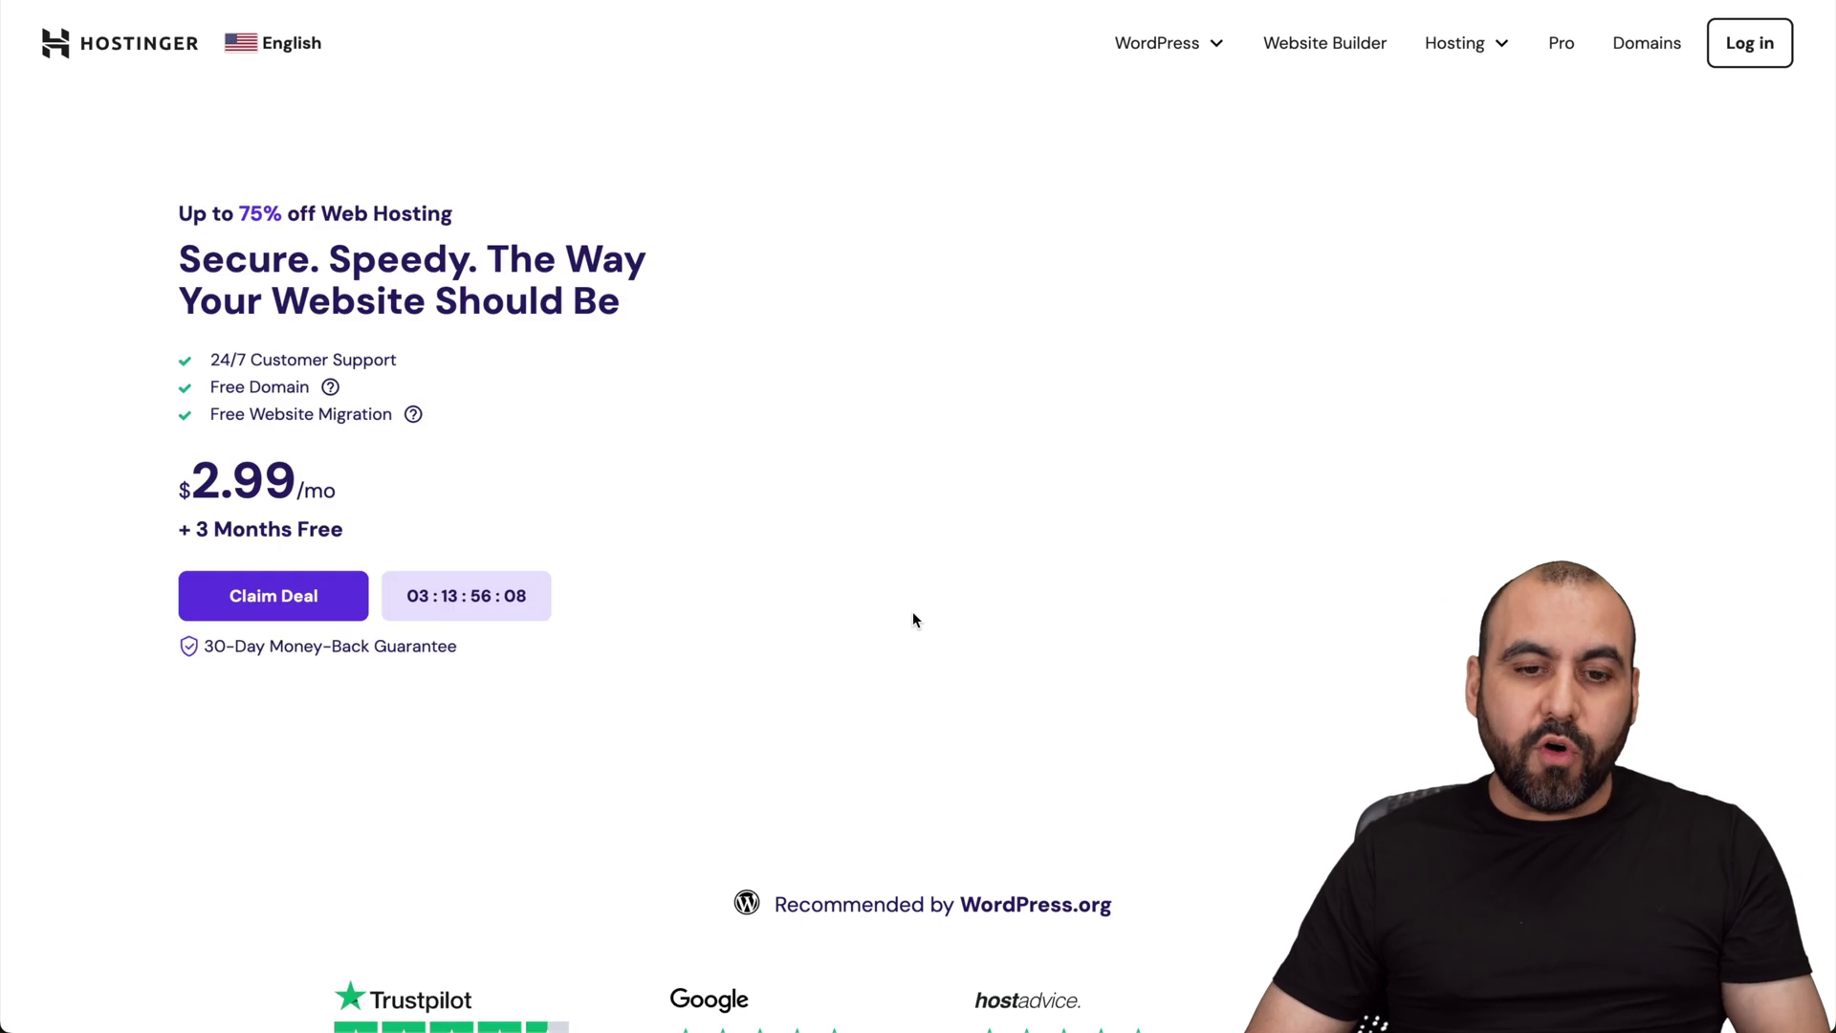
{"action": "scroll", "coordinate": [912, 612], "scroll_direction": "down", "scroll_amount": 10}
{"action": "scroll", "coordinate": [912, 612], "scroll_direction": "down", "scroll_amount": 3}
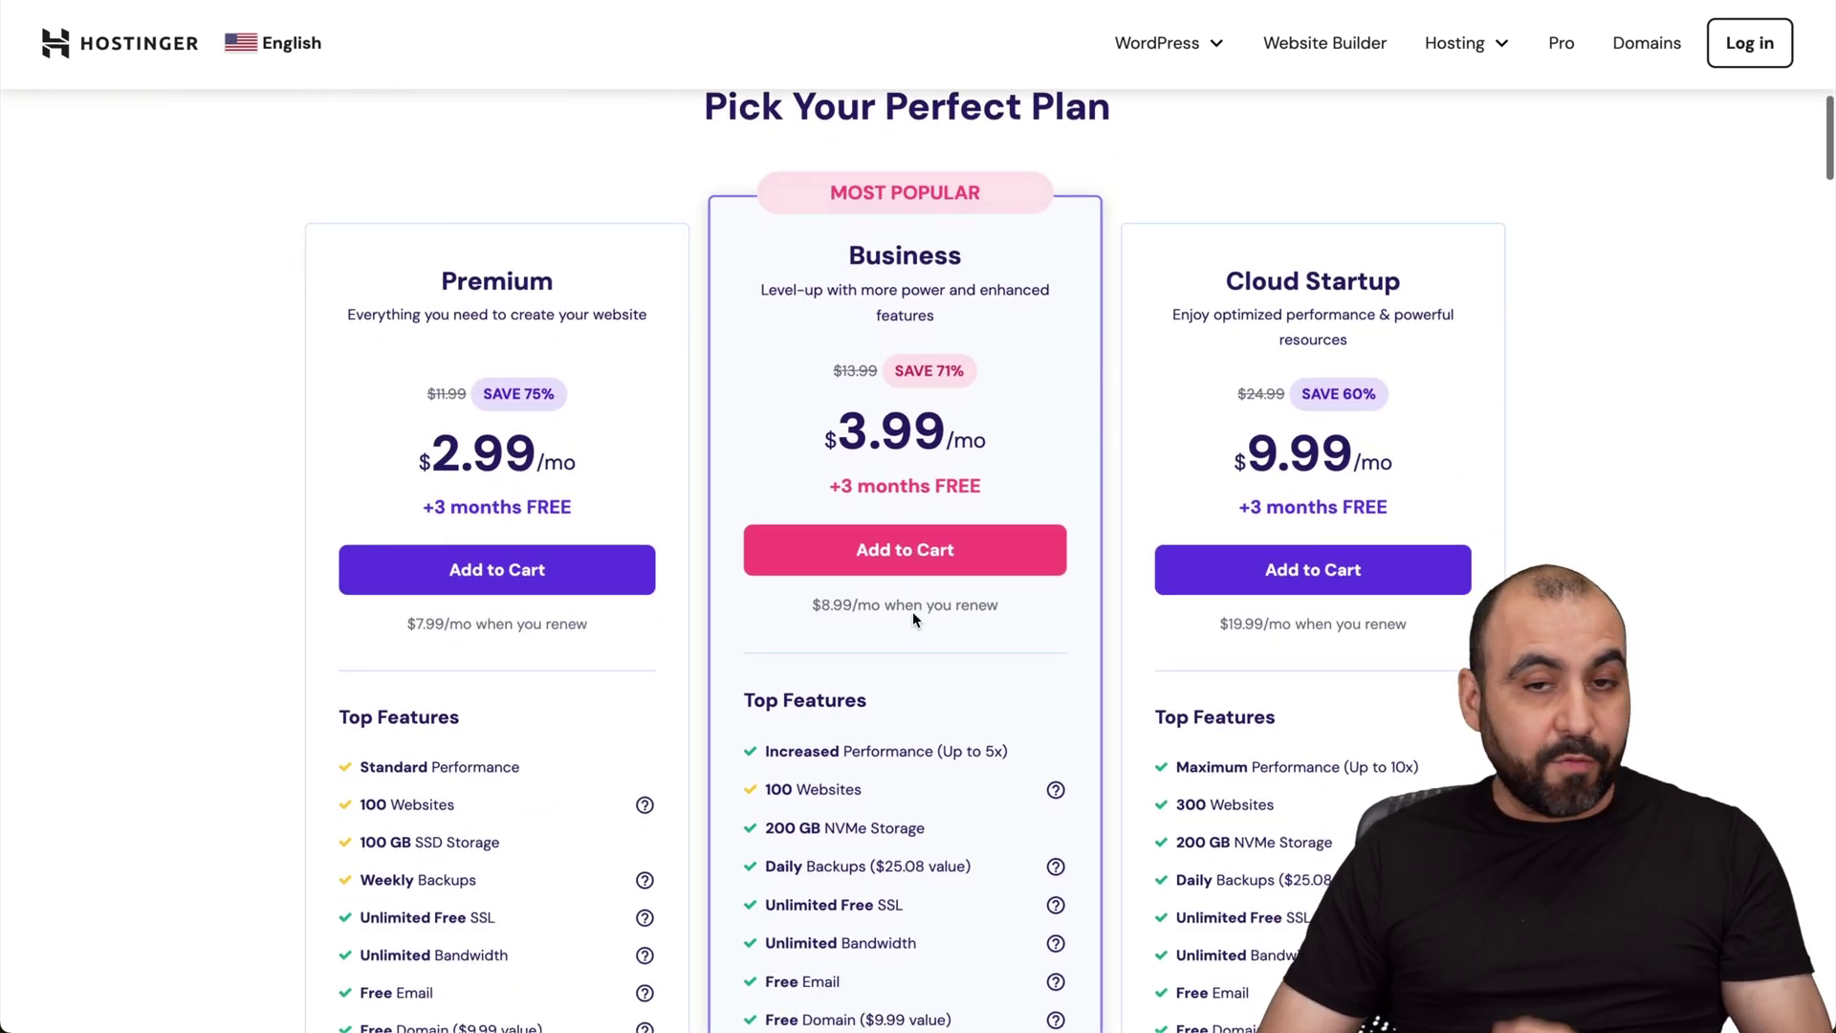
{"action": "scroll", "coordinate": [913, 619], "scroll_direction": "up", "scroll_amount": 1}
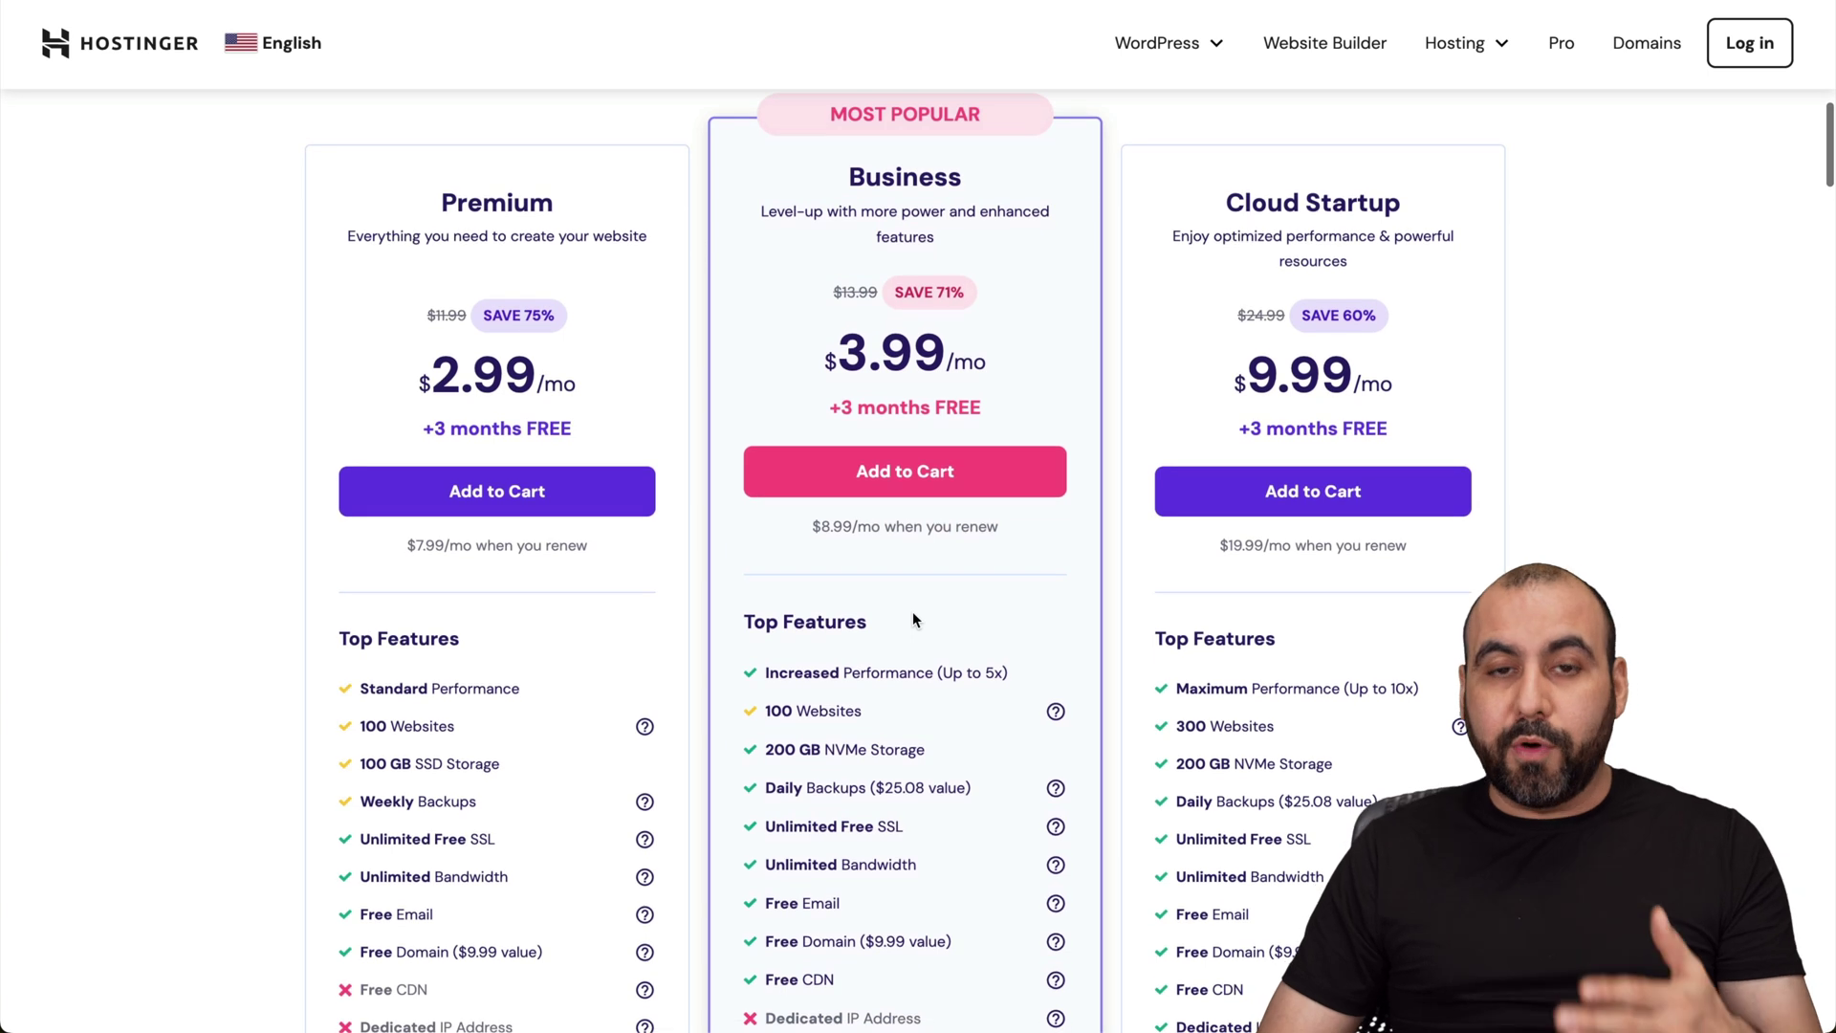
{"action": "scroll", "coordinate": [974, 507], "scroll_direction": "down", "scroll_amount": 1}
{"action": "scroll", "coordinate": [973, 512], "scroll_direction": "down", "scroll_amount": 1}
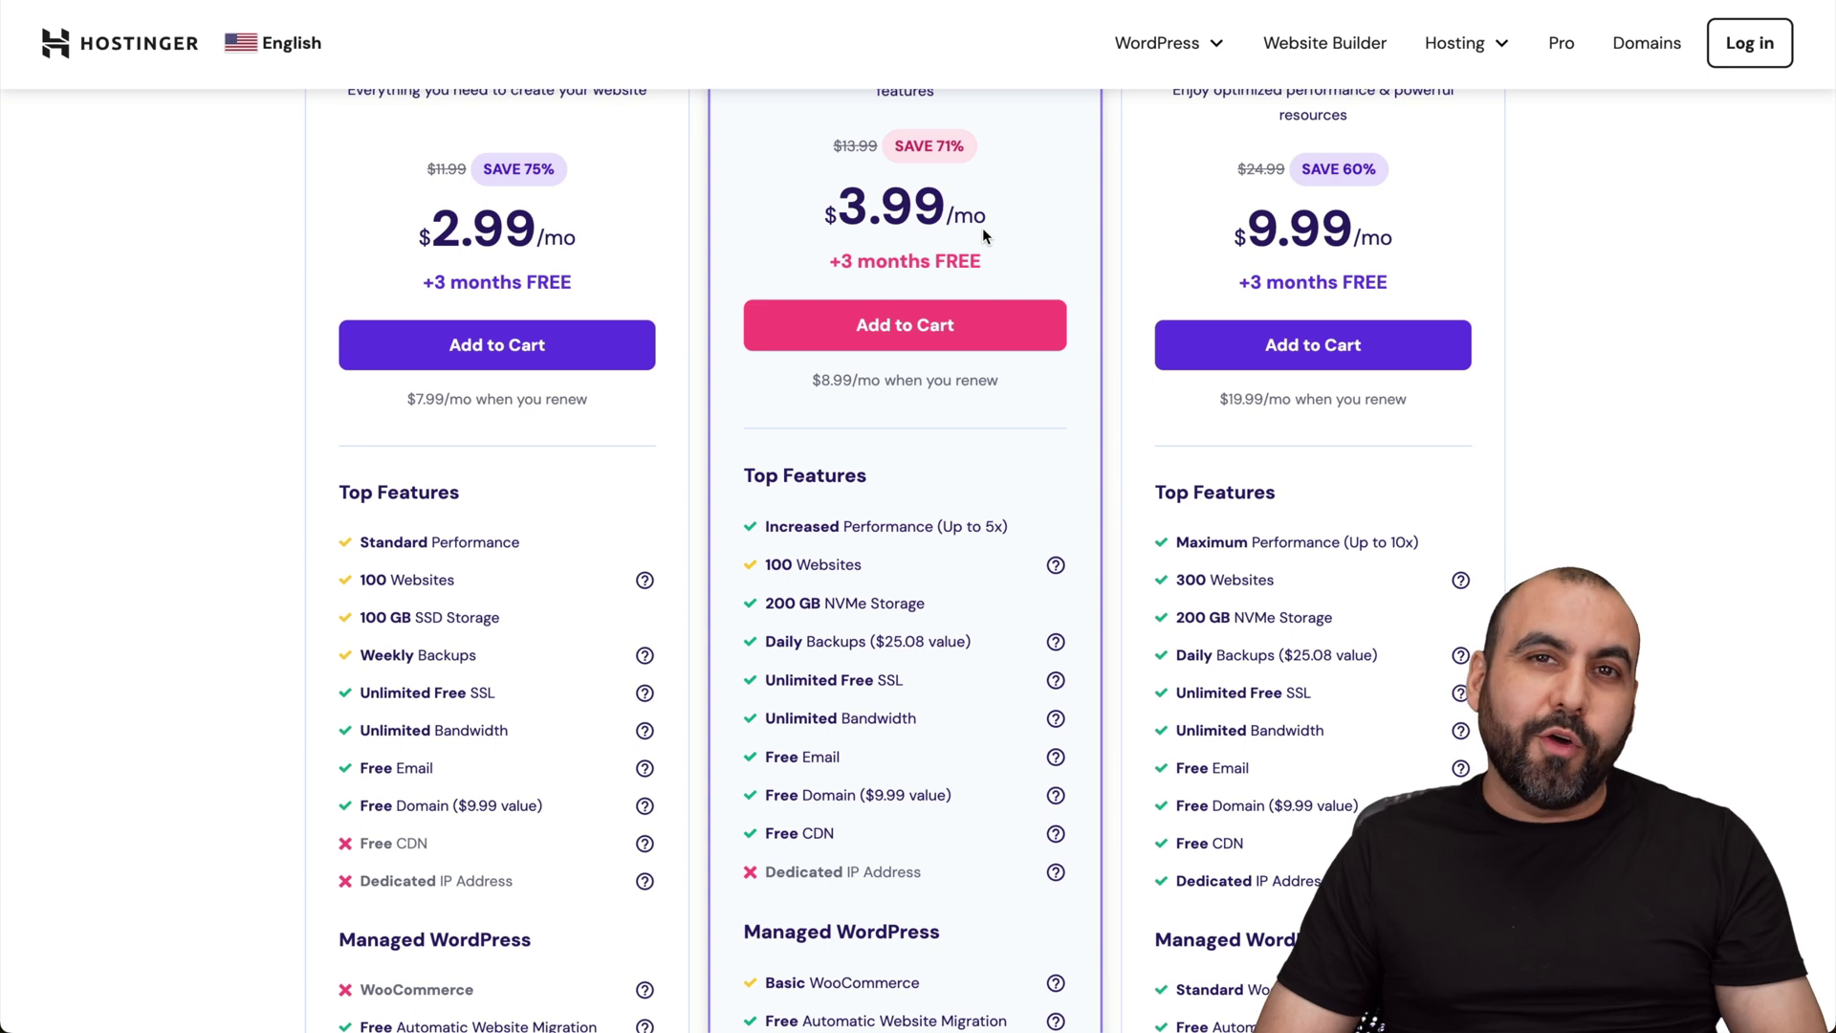
{"action": "left_click", "coordinate": [924, 318]}
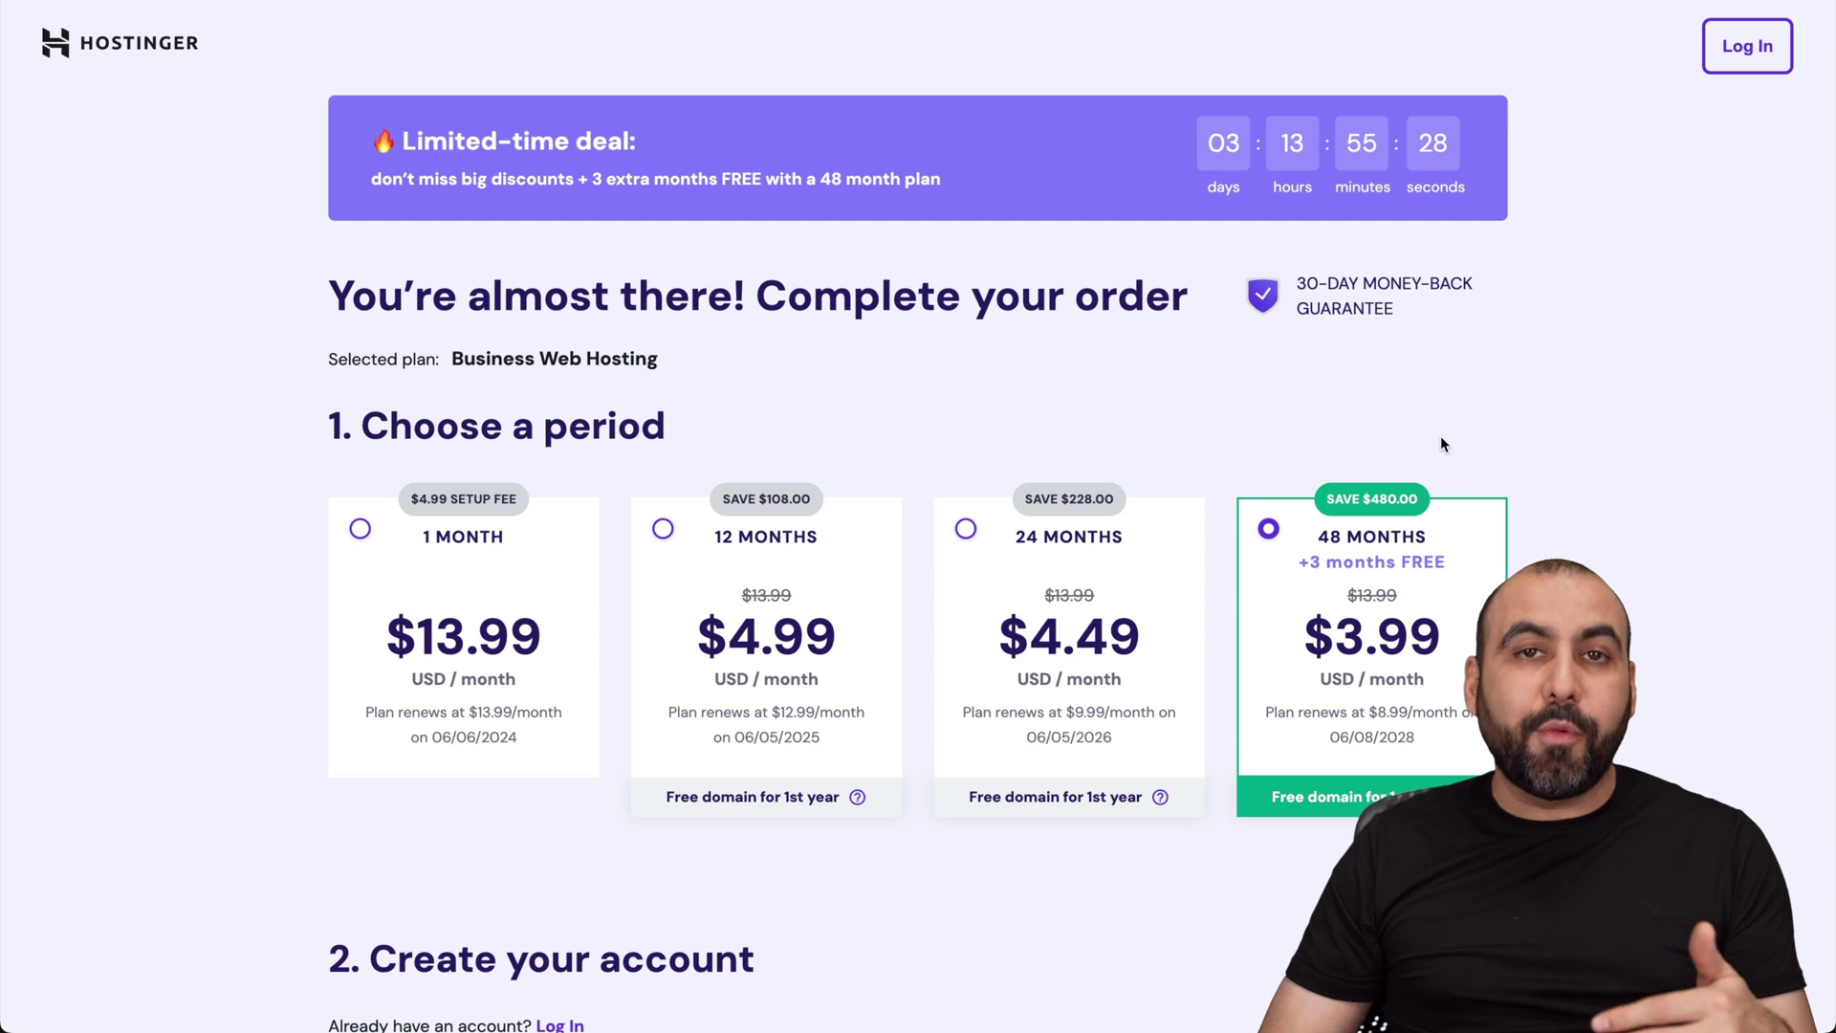
Step: Apply coupon SAASMASTER at checkout, cutting the 48-month Business plan total to $172.37
{"action": "scroll", "coordinate": [1440, 434], "scroll_direction": "down", "scroll_amount": 2}
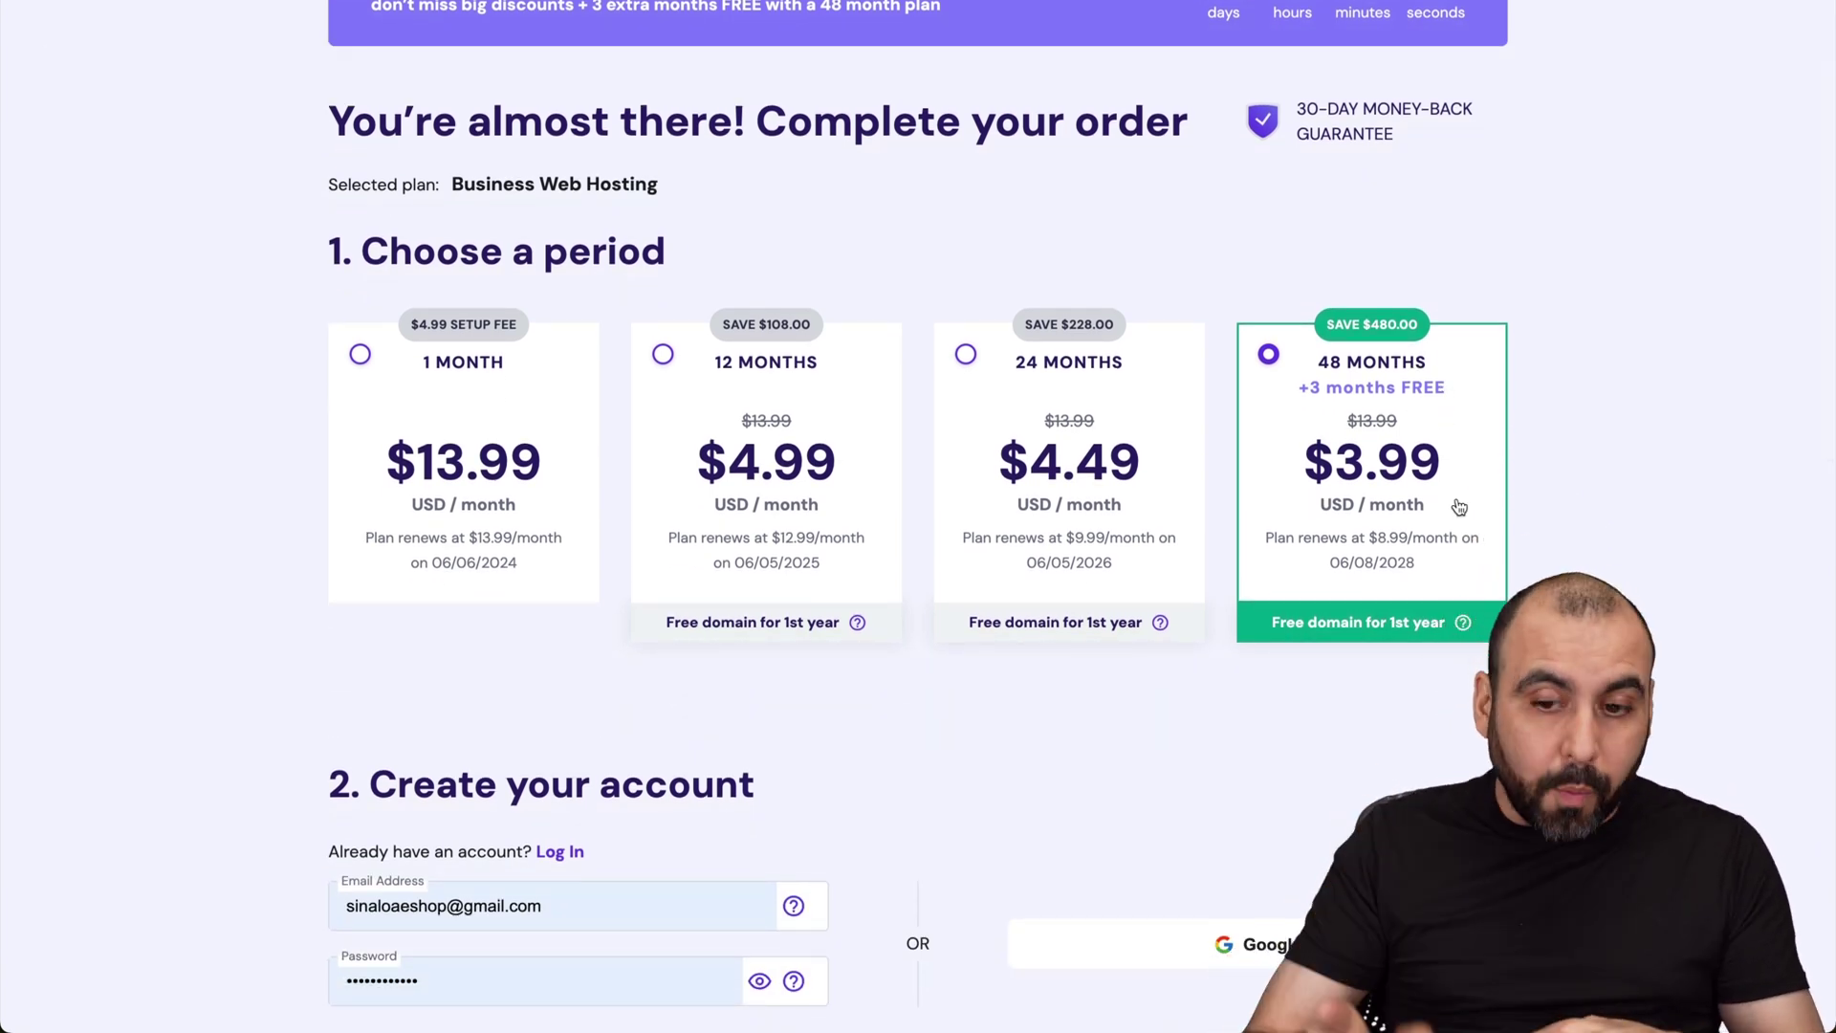
{"action": "scroll", "coordinate": [1458, 506], "scroll_direction": "down", "scroll_amount": 15}
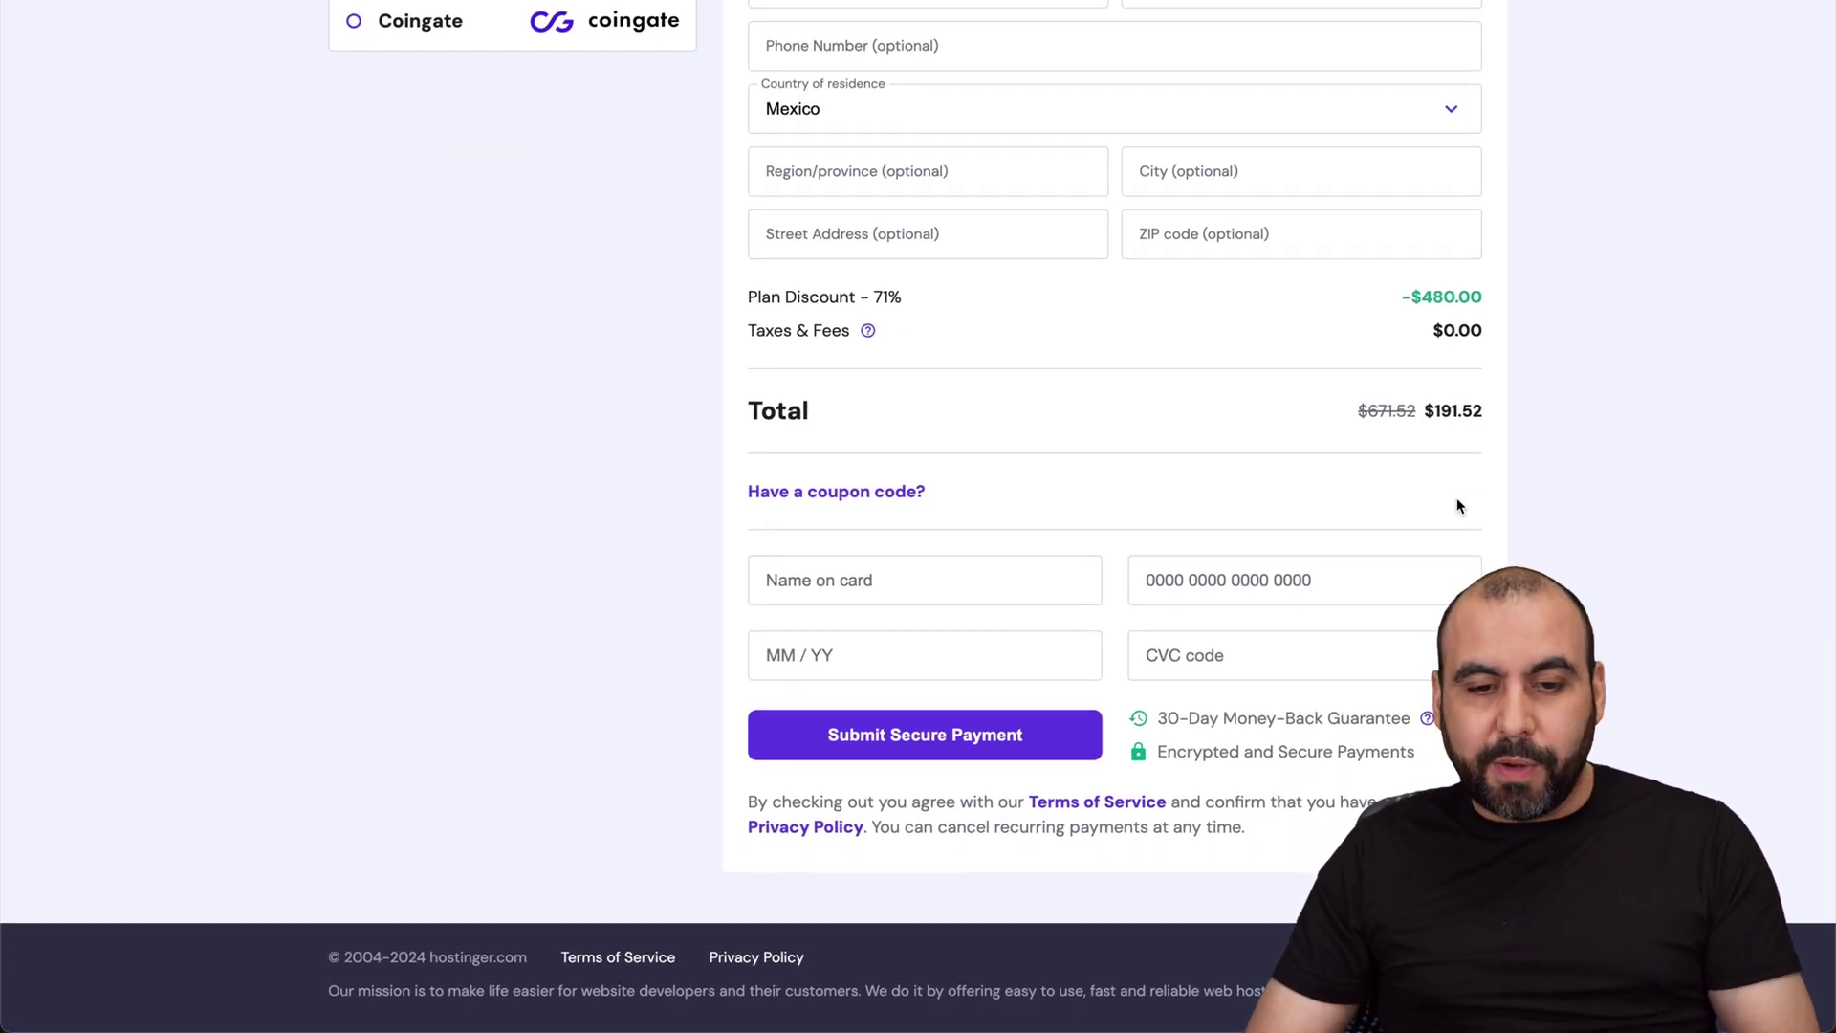
{"action": "left_click", "coordinate": [799, 499]}
{"action": "left_click", "coordinate": [848, 537]}
{"action": "type", "text": "SAASMA"}
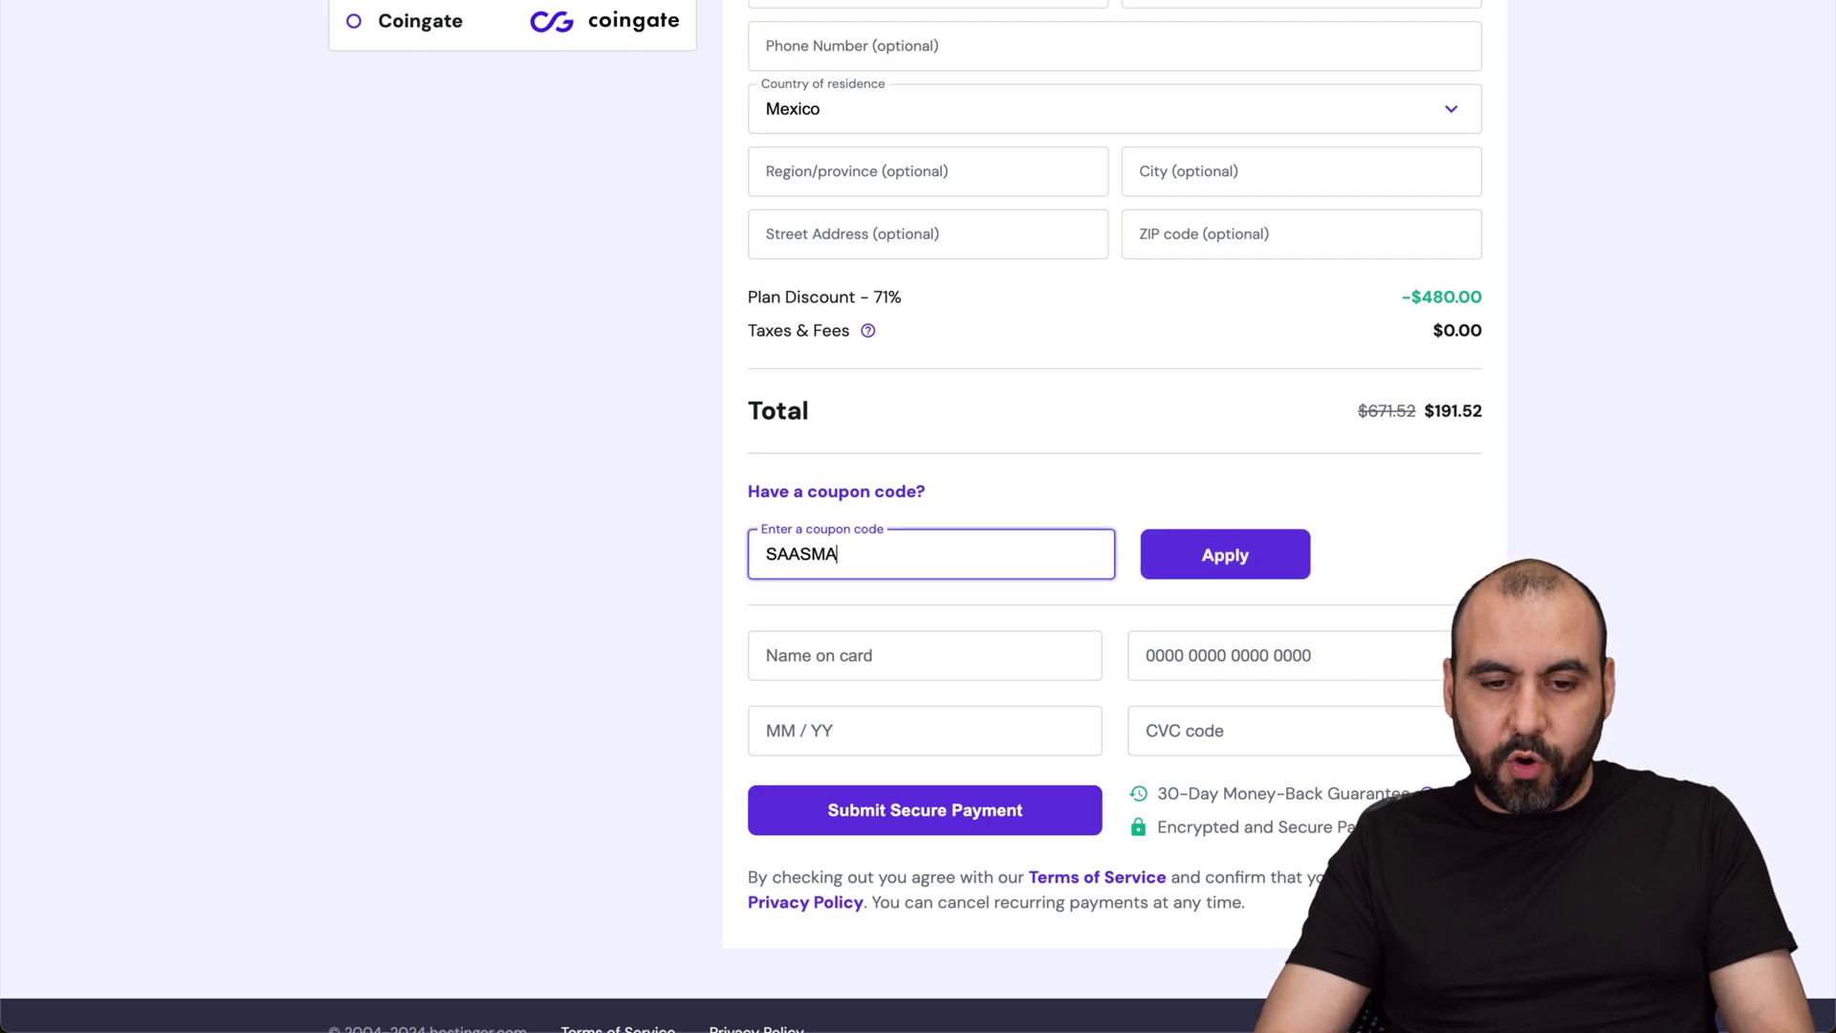
{"action": "type", "text": "STER"}
{"action": "left_click", "coordinate": [1224, 574]}
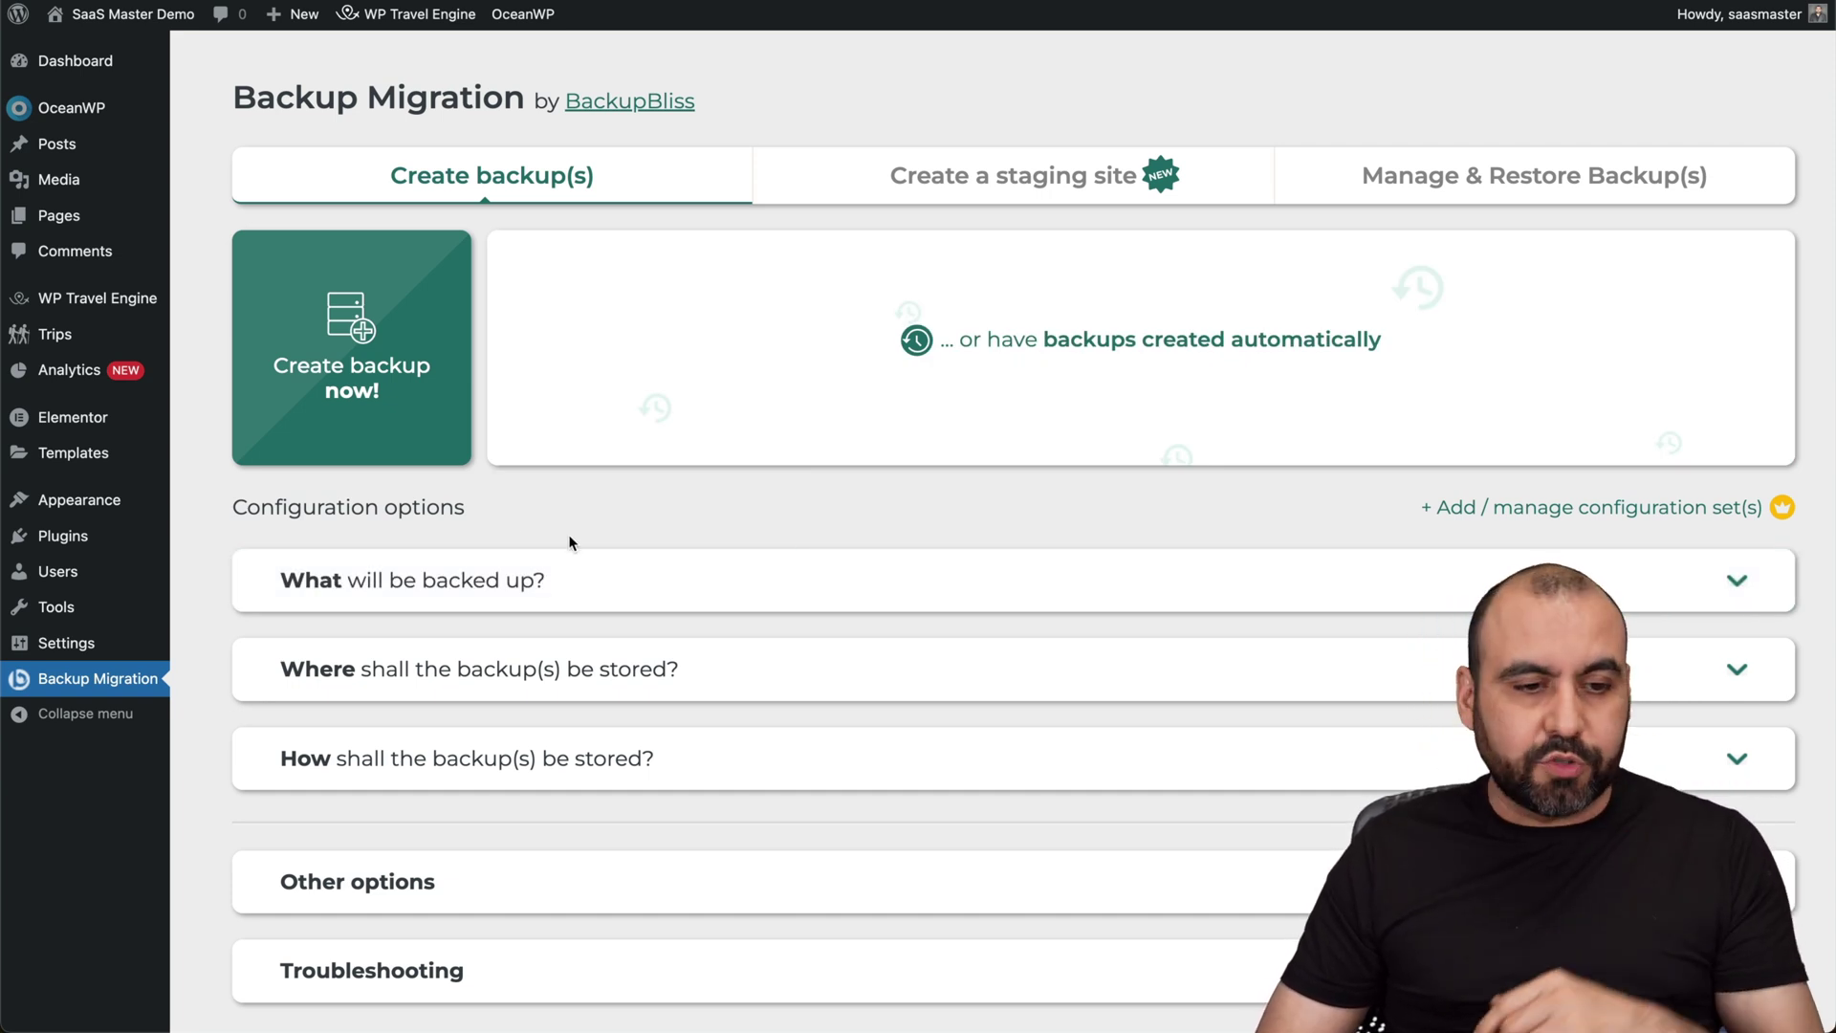
Step: Open Backup Migration from the dashboard sidebar and scroll into its Create backup(s) options
{"action": "mouse_move", "coordinate": [162, 537]}
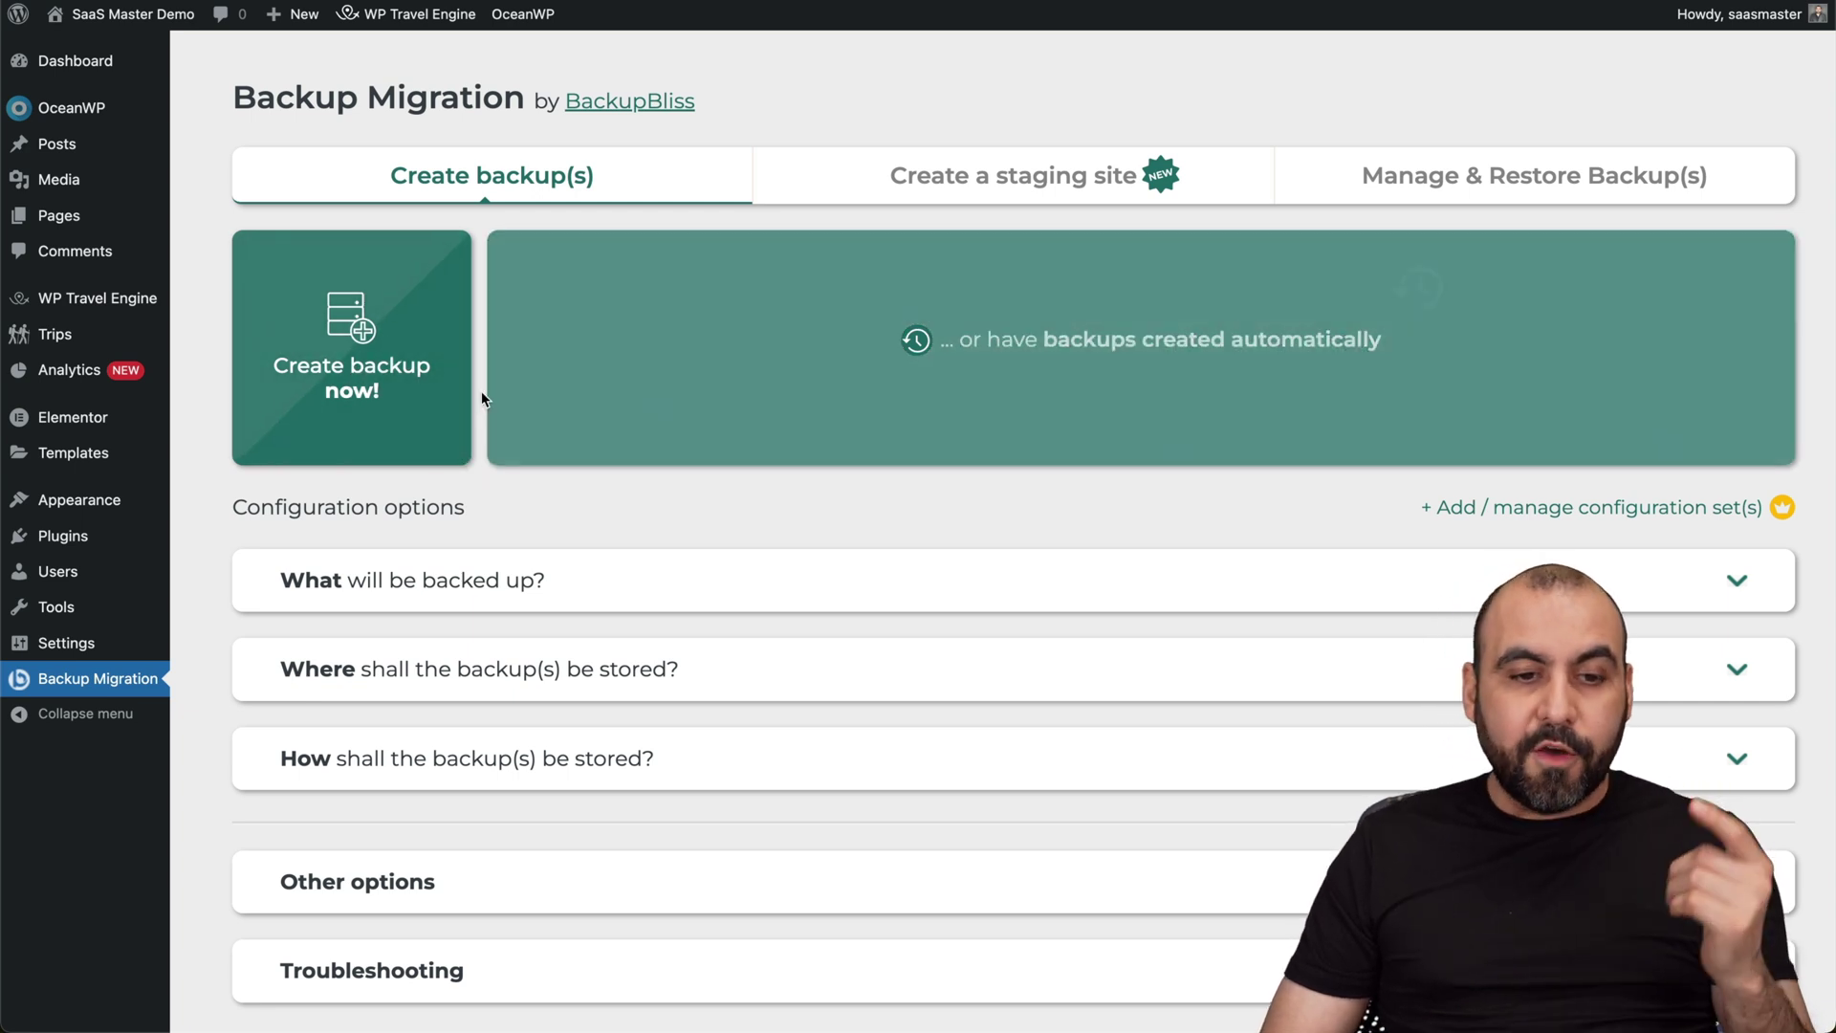
{"action": "scroll", "coordinate": [734, 552], "scroll_direction": "down", "scroll_amount": 3}
Step: Expand 'What will be backed up?' and leave Uploads and Themes out of the backup
{"action": "scroll", "coordinate": [734, 553], "scroll_direction": "down", "scroll_amount": 2}
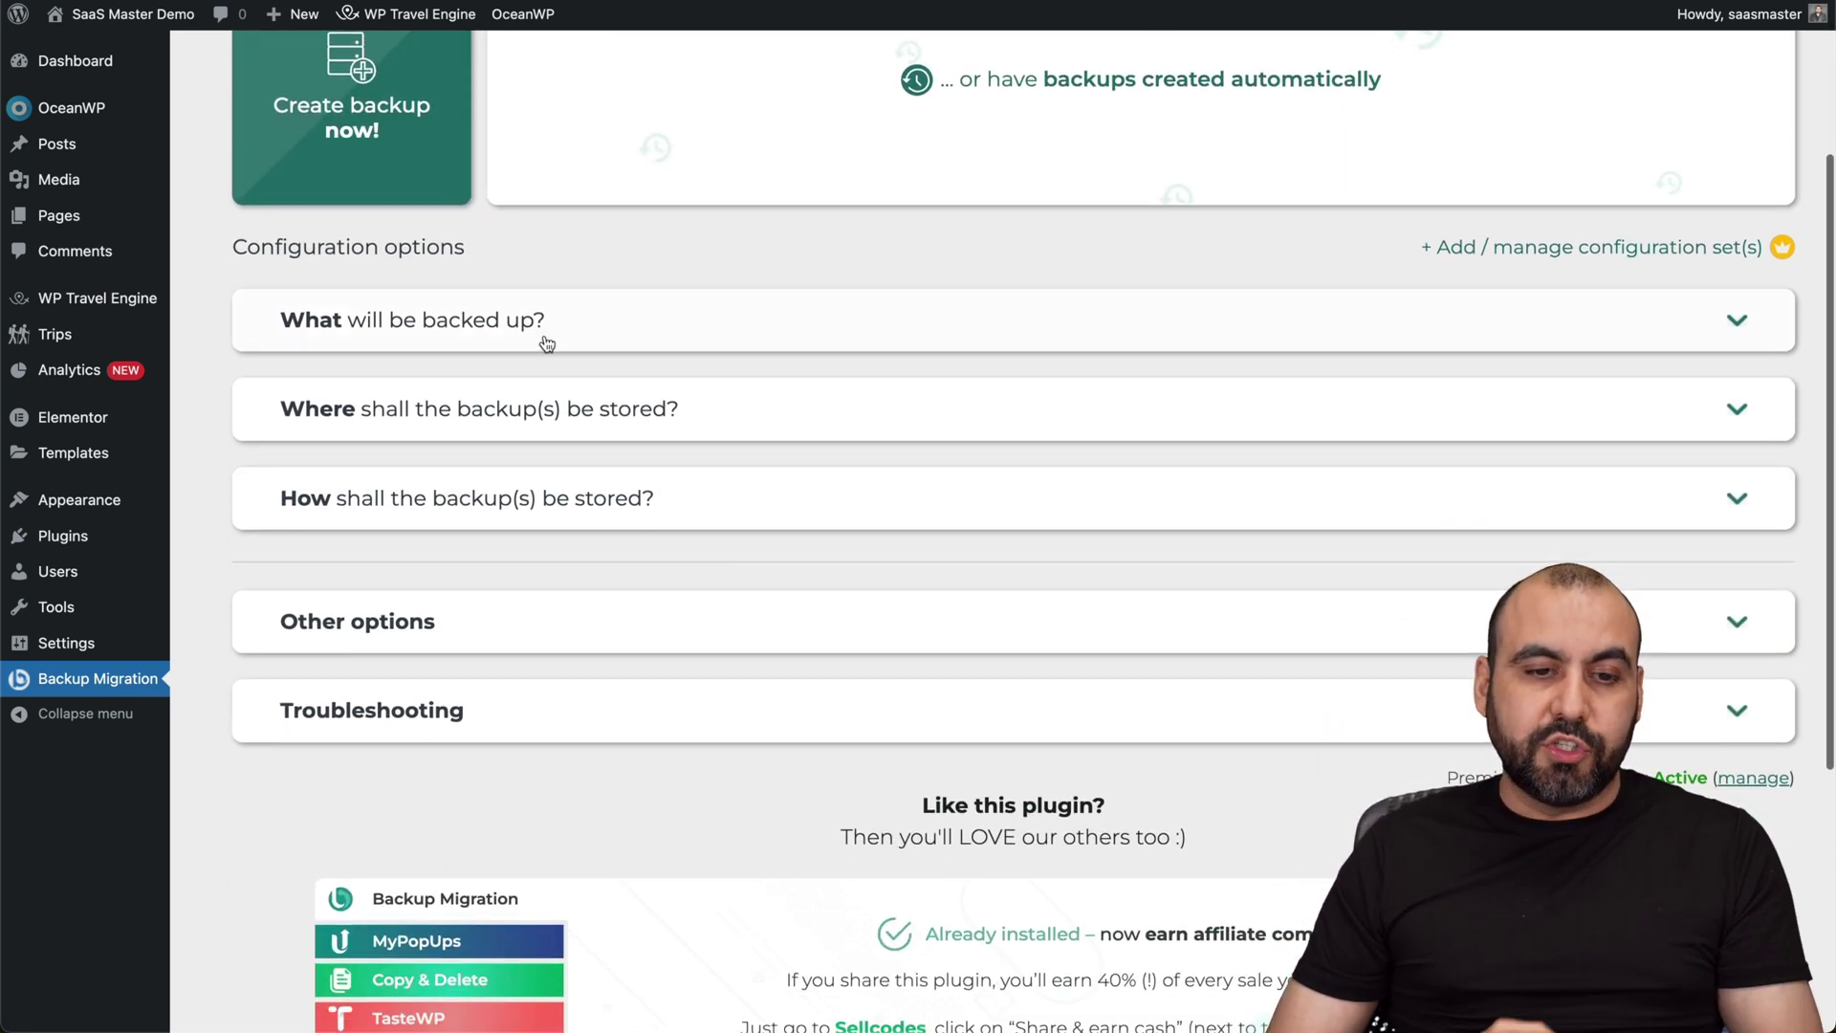
{"action": "left_click", "coordinate": [545, 334]}
{"action": "scroll", "coordinate": [675, 357], "scroll_direction": "down", "scroll_amount": 2}
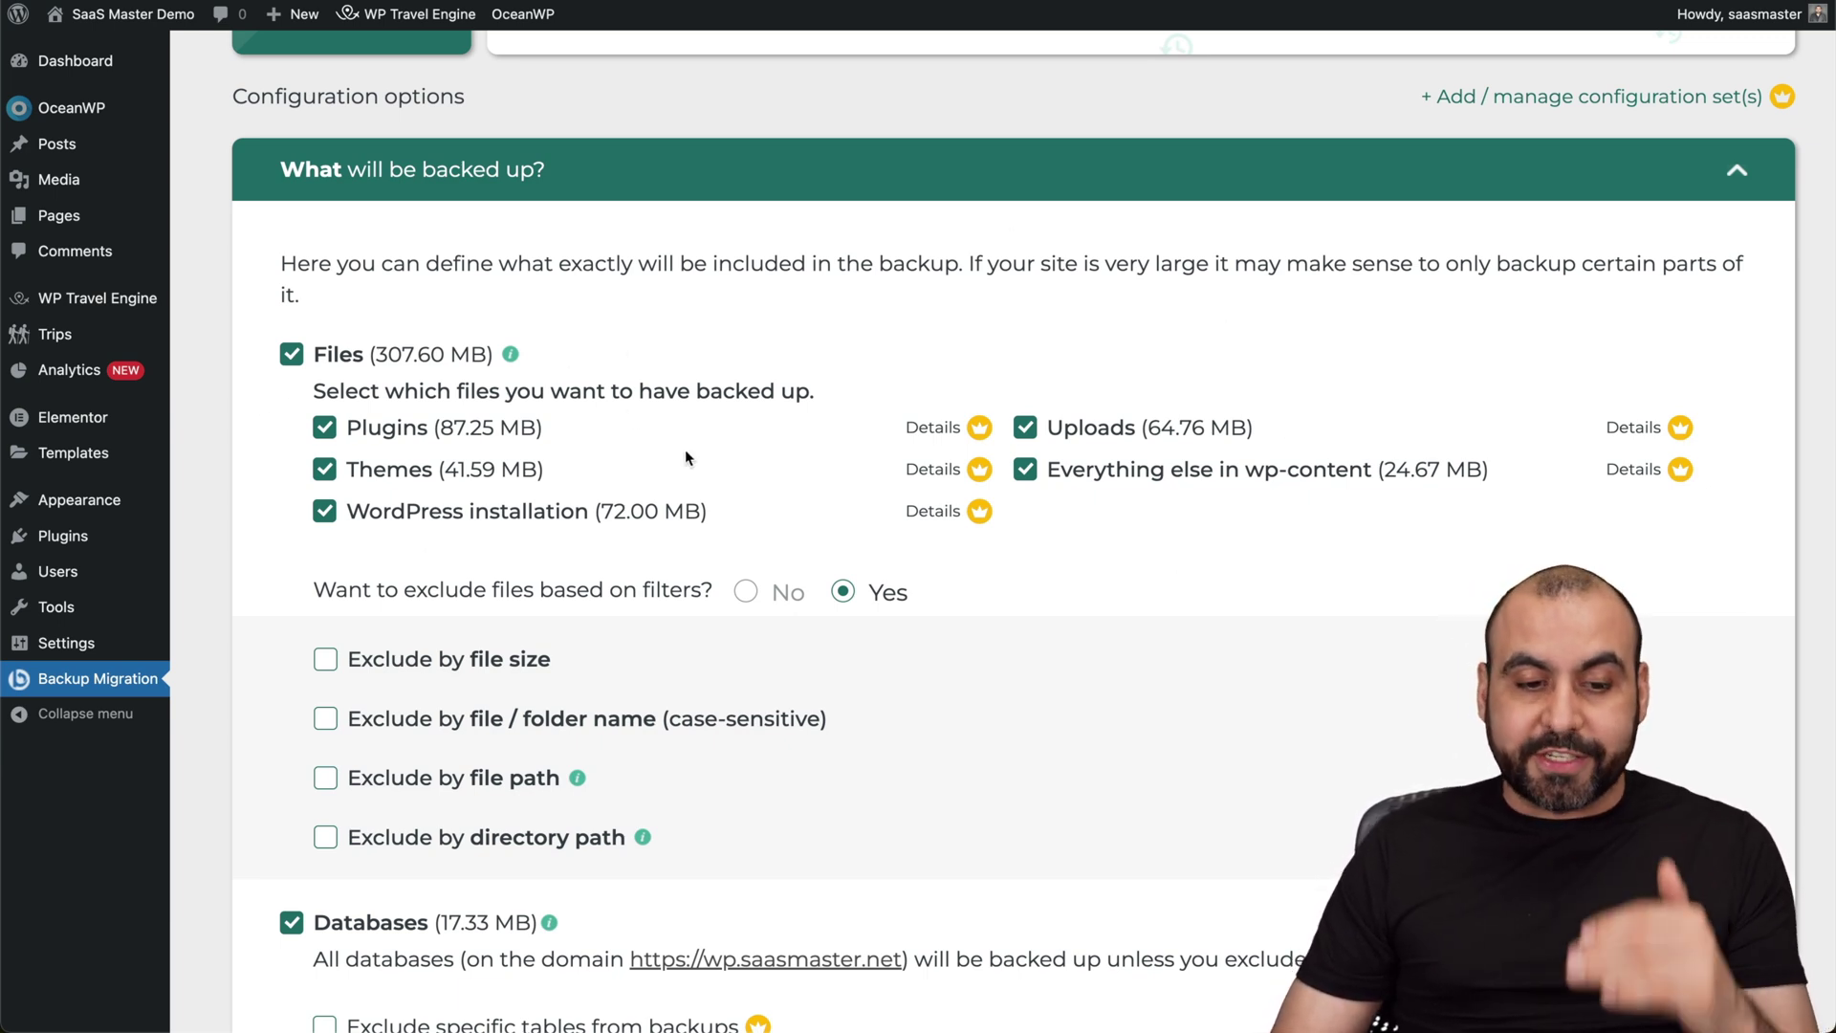
{"action": "left_click", "coordinate": [1025, 429]}
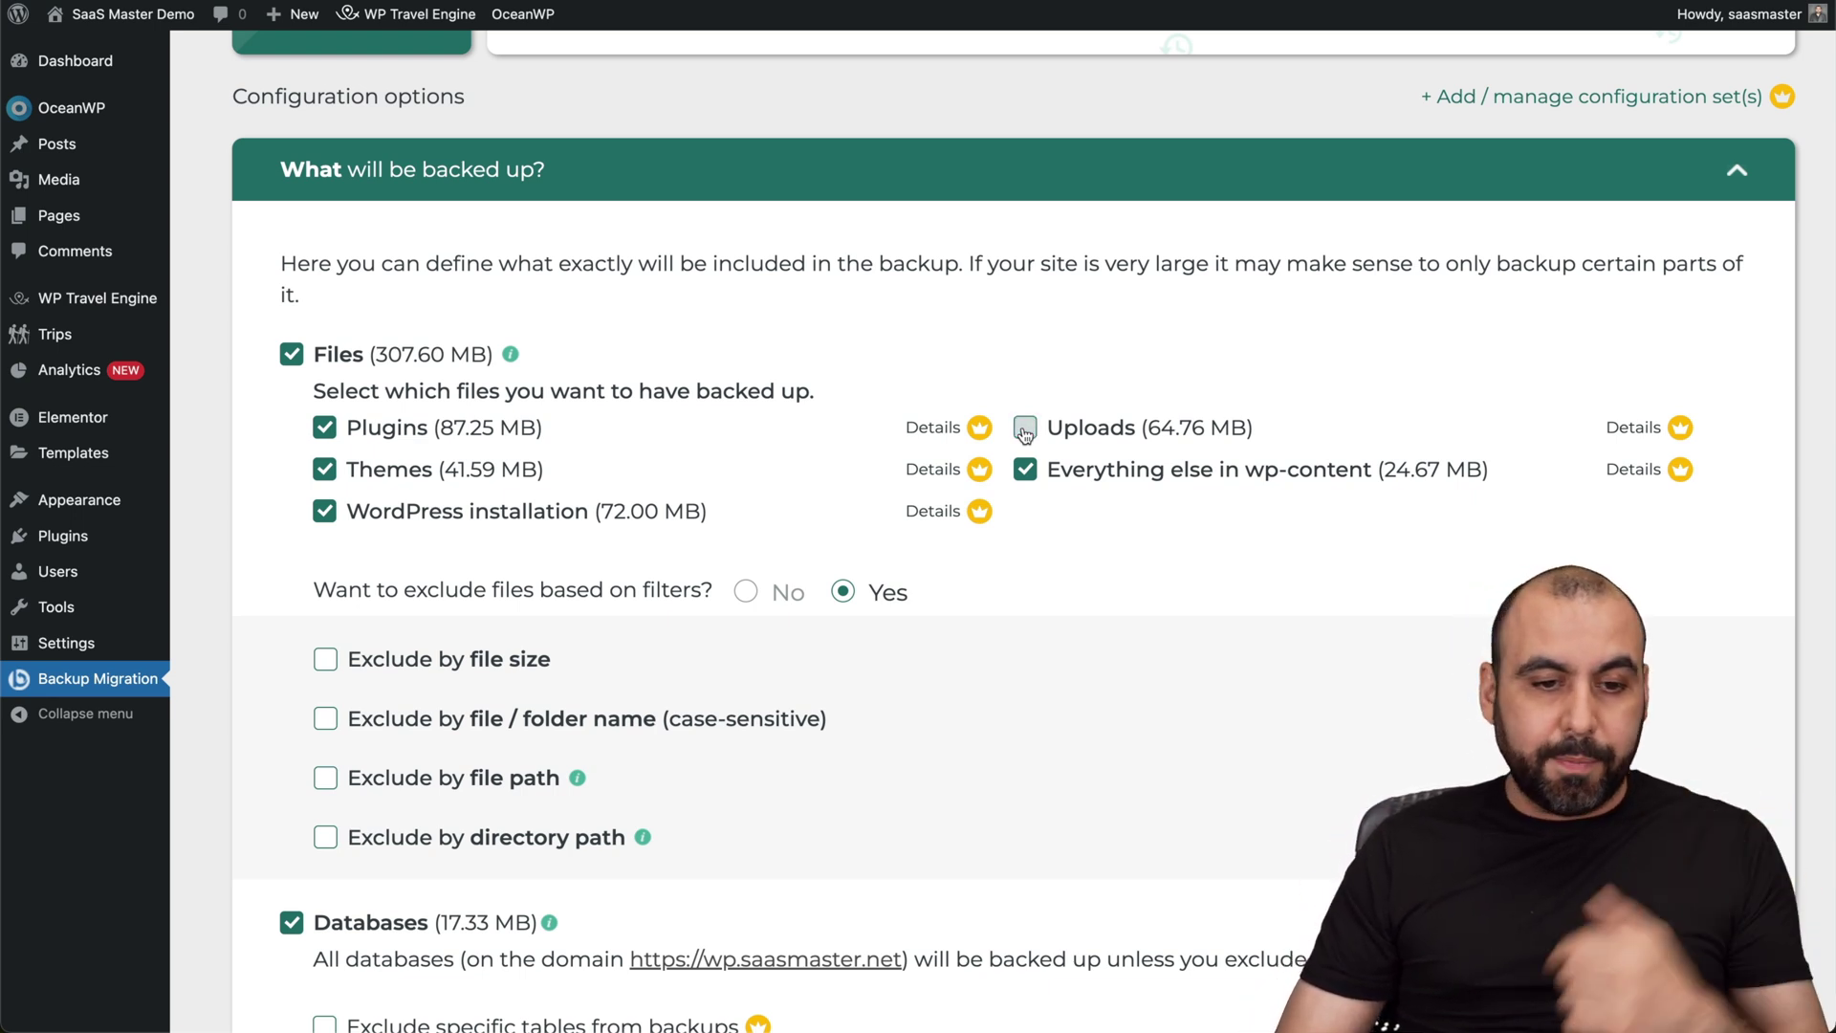
{"action": "left_click", "coordinate": [323, 471]}
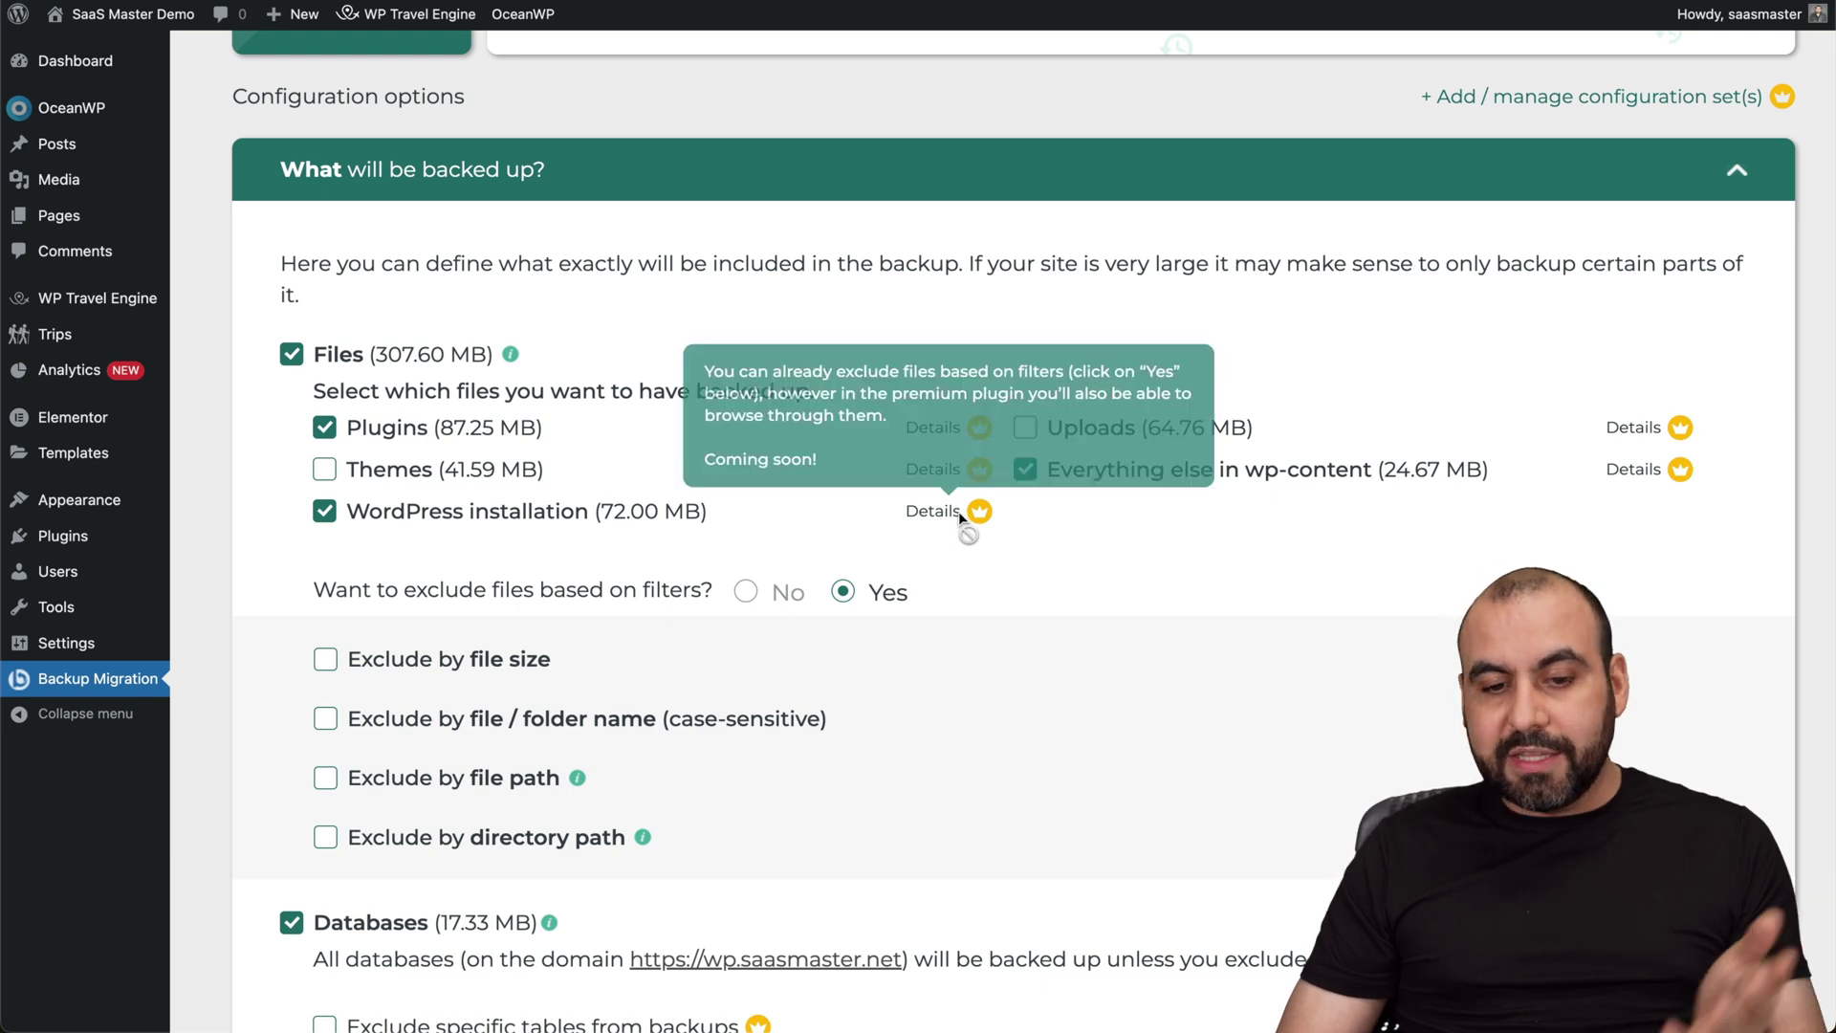
Step: Exclude files larger than 50 MB, replacing the 100 MB limit, and tick Exclude by file / folder name
{"action": "scroll", "coordinate": [1023, 547], "scroll_direction": "down", "scroll_amount": 3}
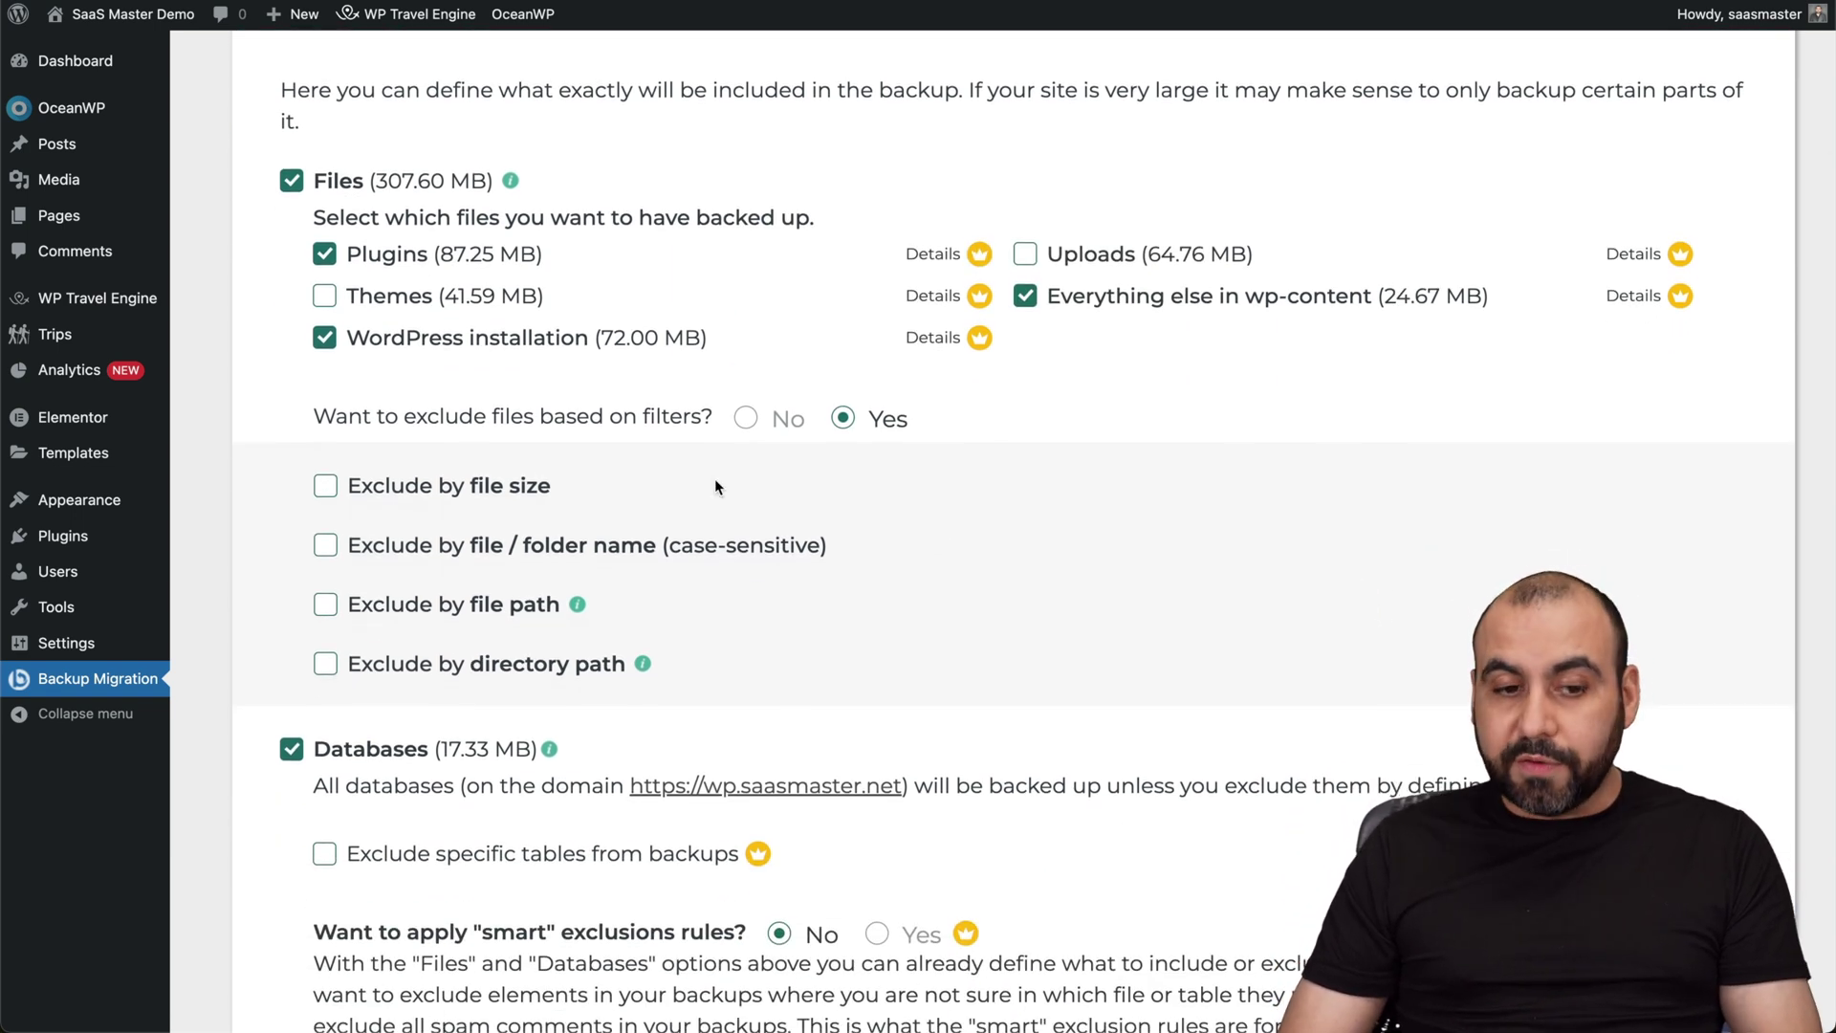
{"action": "left_click", "coordinate": [325, 494]}
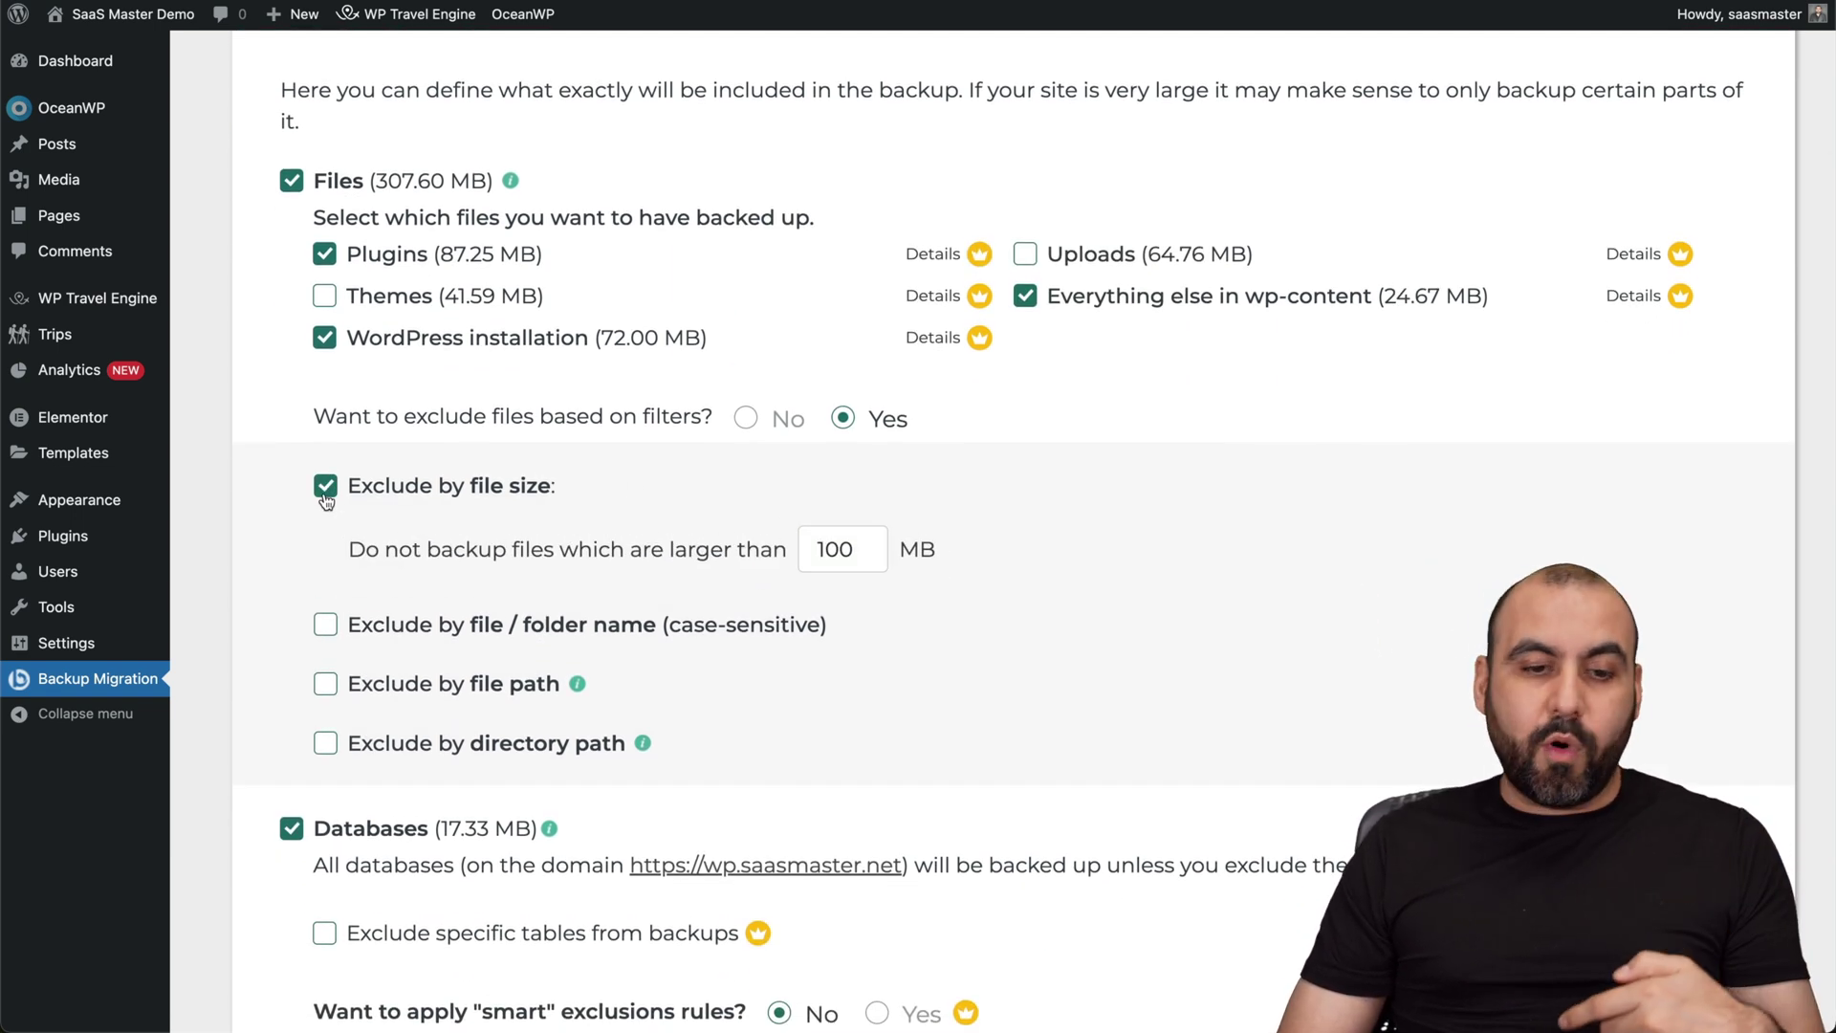
{"action": "double_click", "coordinate": [841, 555]}
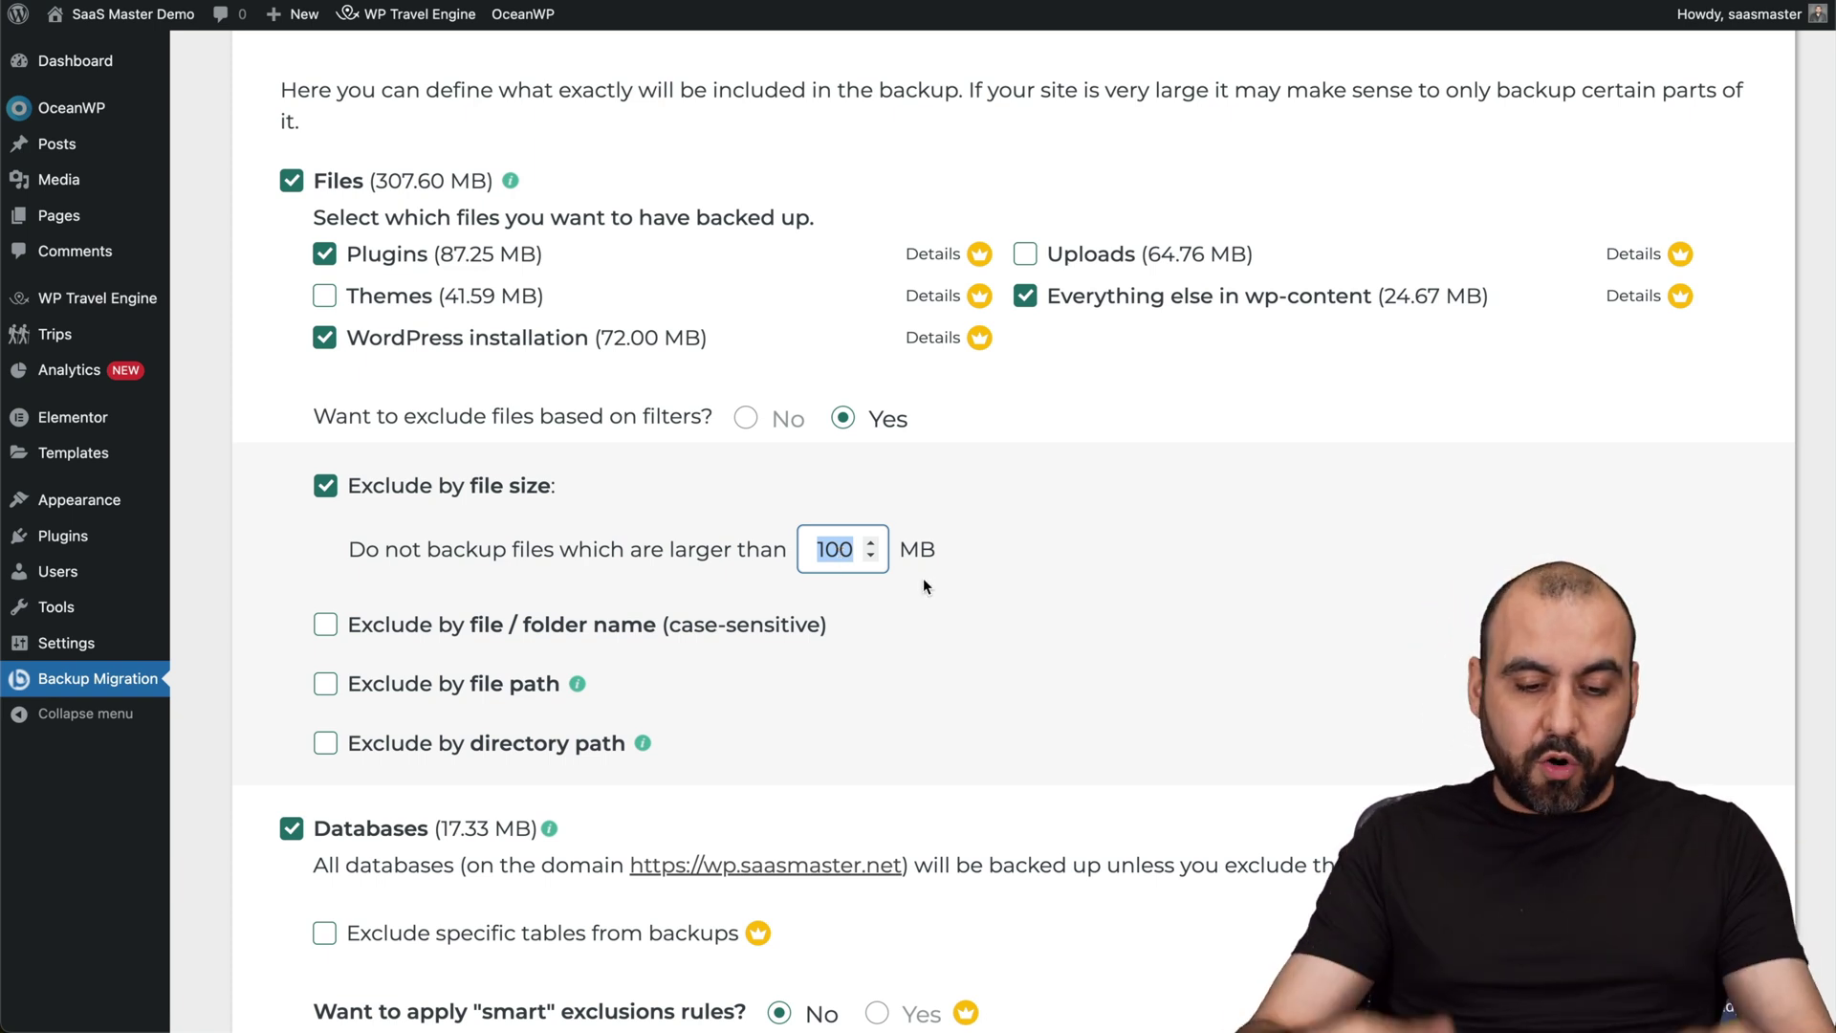
{"action": "type", "text": "50"}
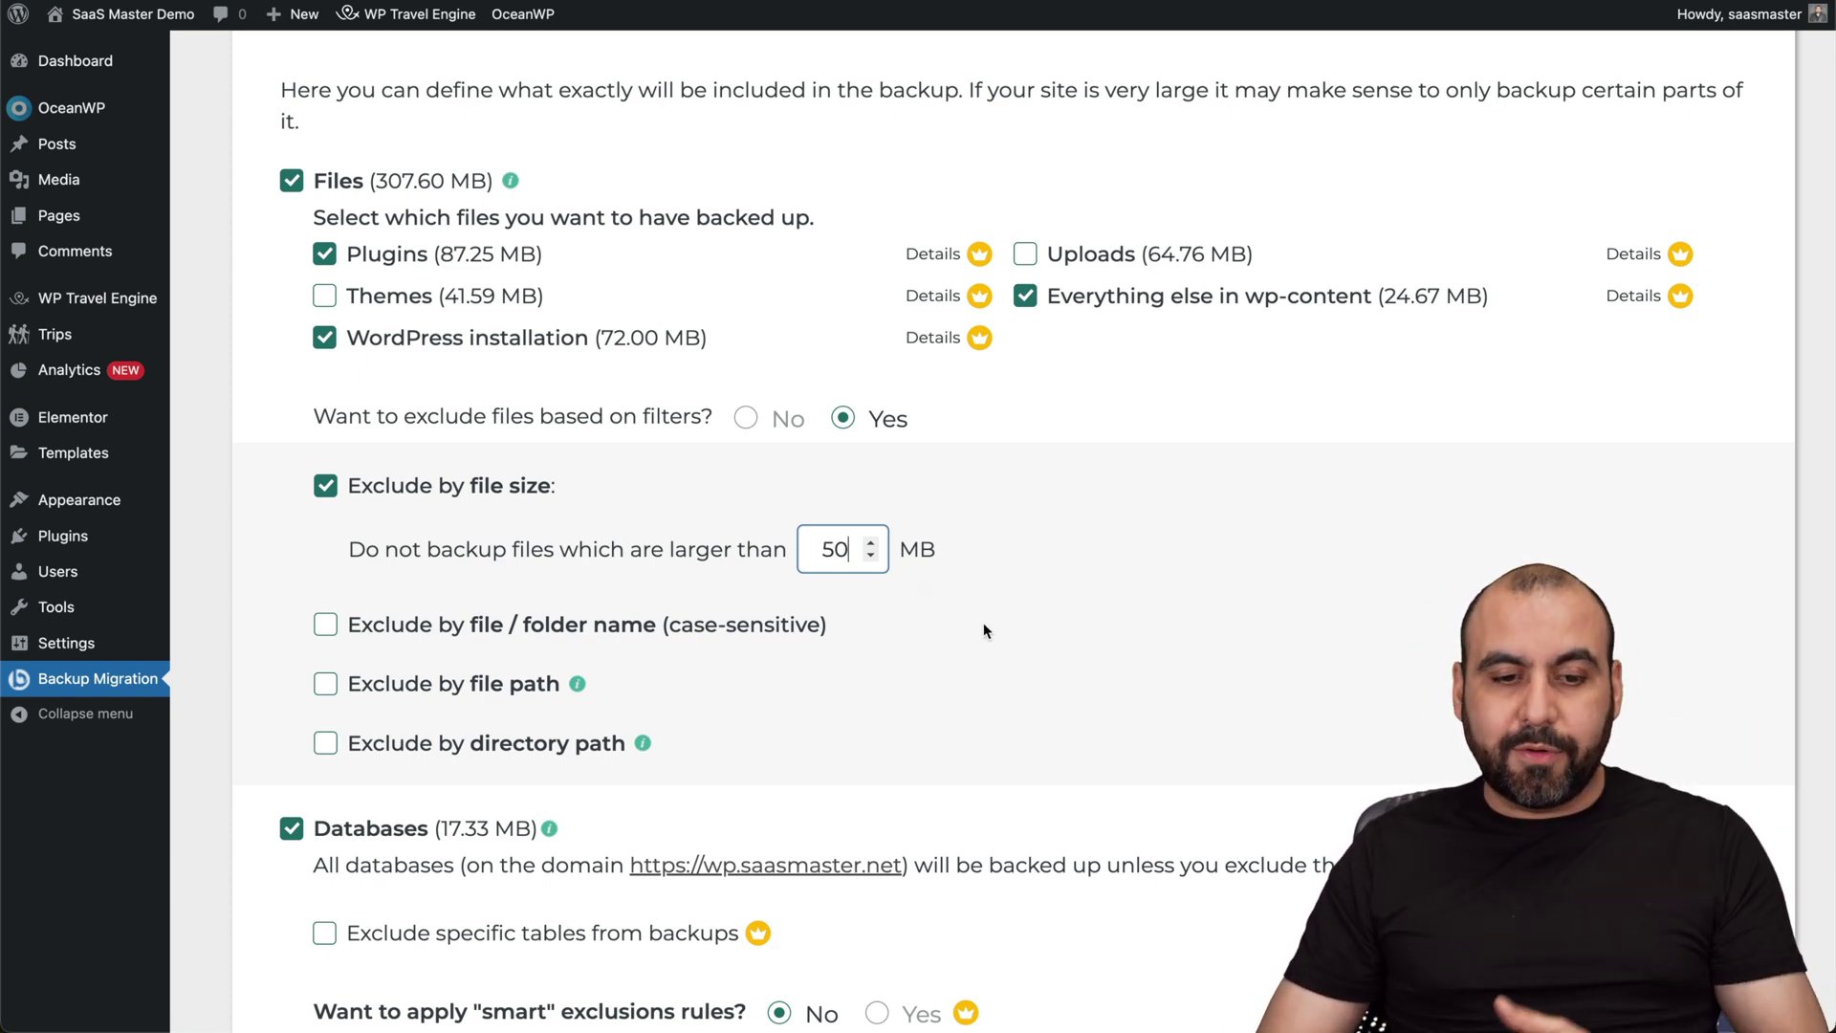
{"action": "scroll", "coordinate": [984, 630], "scroll_direction": "down", "scroll_amount": 2}
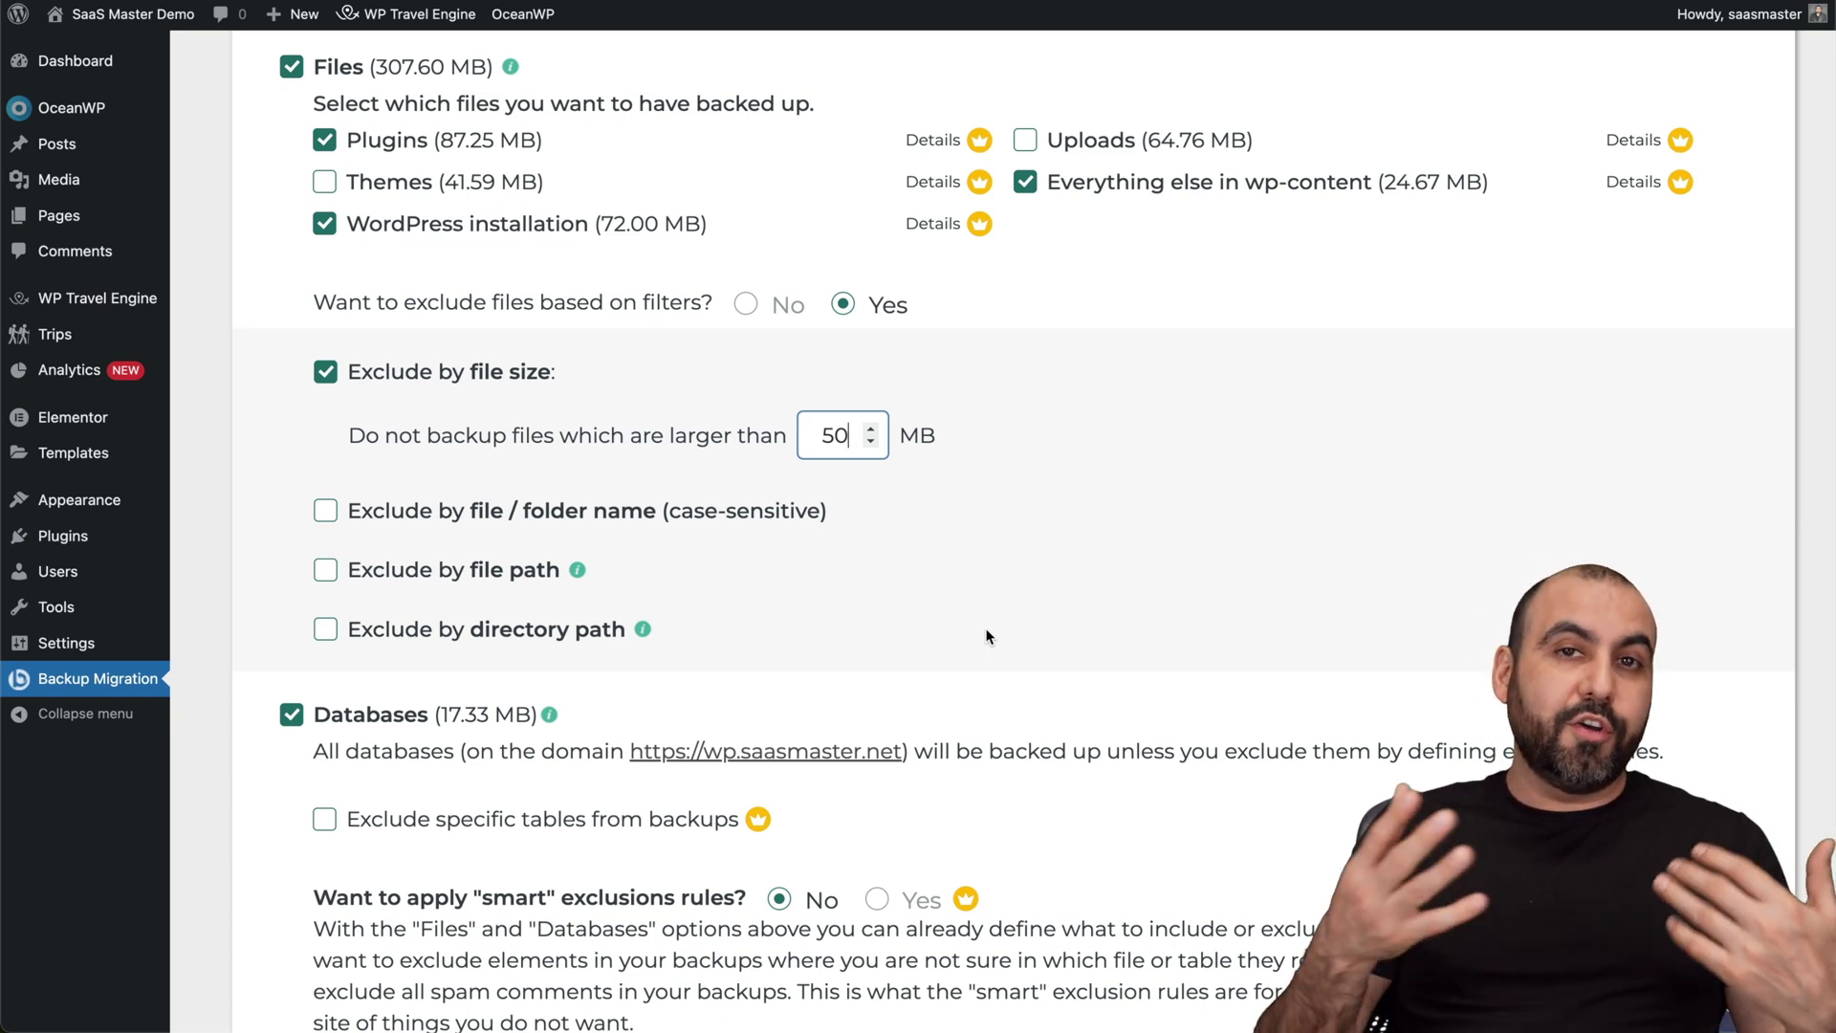
{"action": "left_click", "coordinate": [441, 512]}
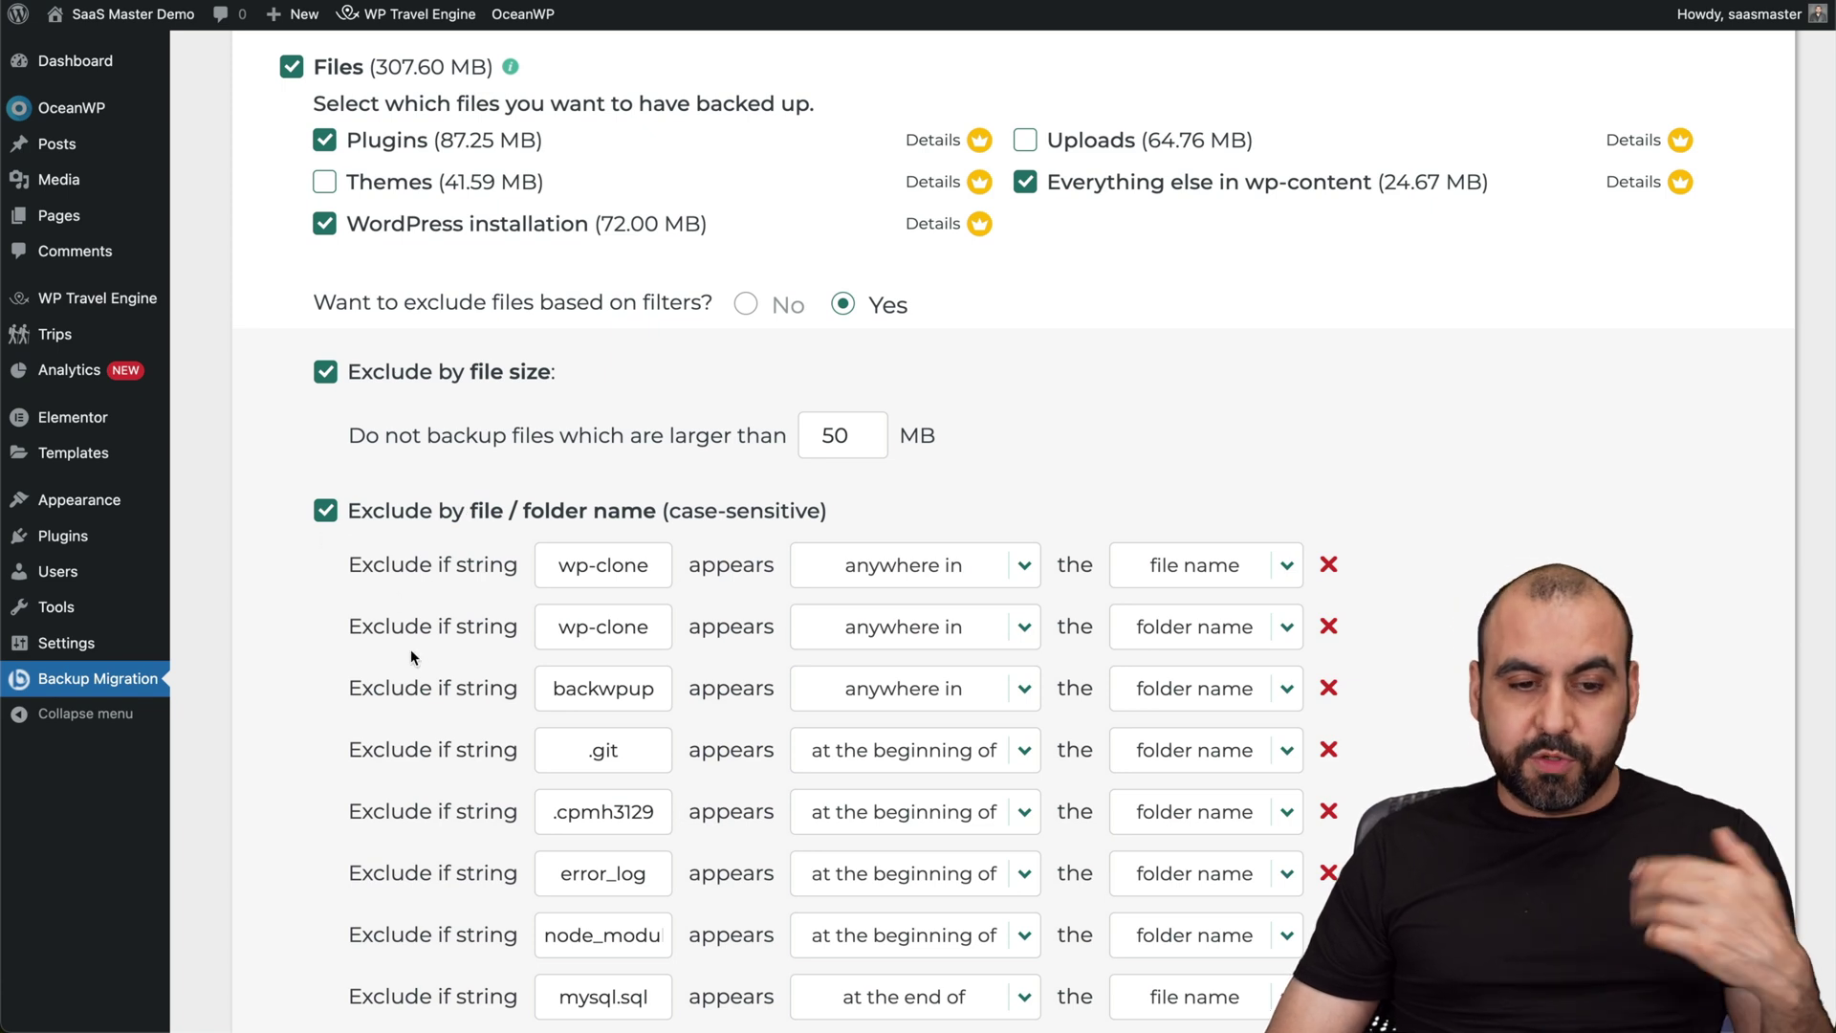
Step: Untick the file/folder name exclusion, review the database and smart exclusion options, then collapse the chapter
{"action": "left_click", "coordinate": [326, 511]}
{"action": "scroll", "coordinate": [536, 631], "scroll_direction": "down", "scroll_amount": 1}
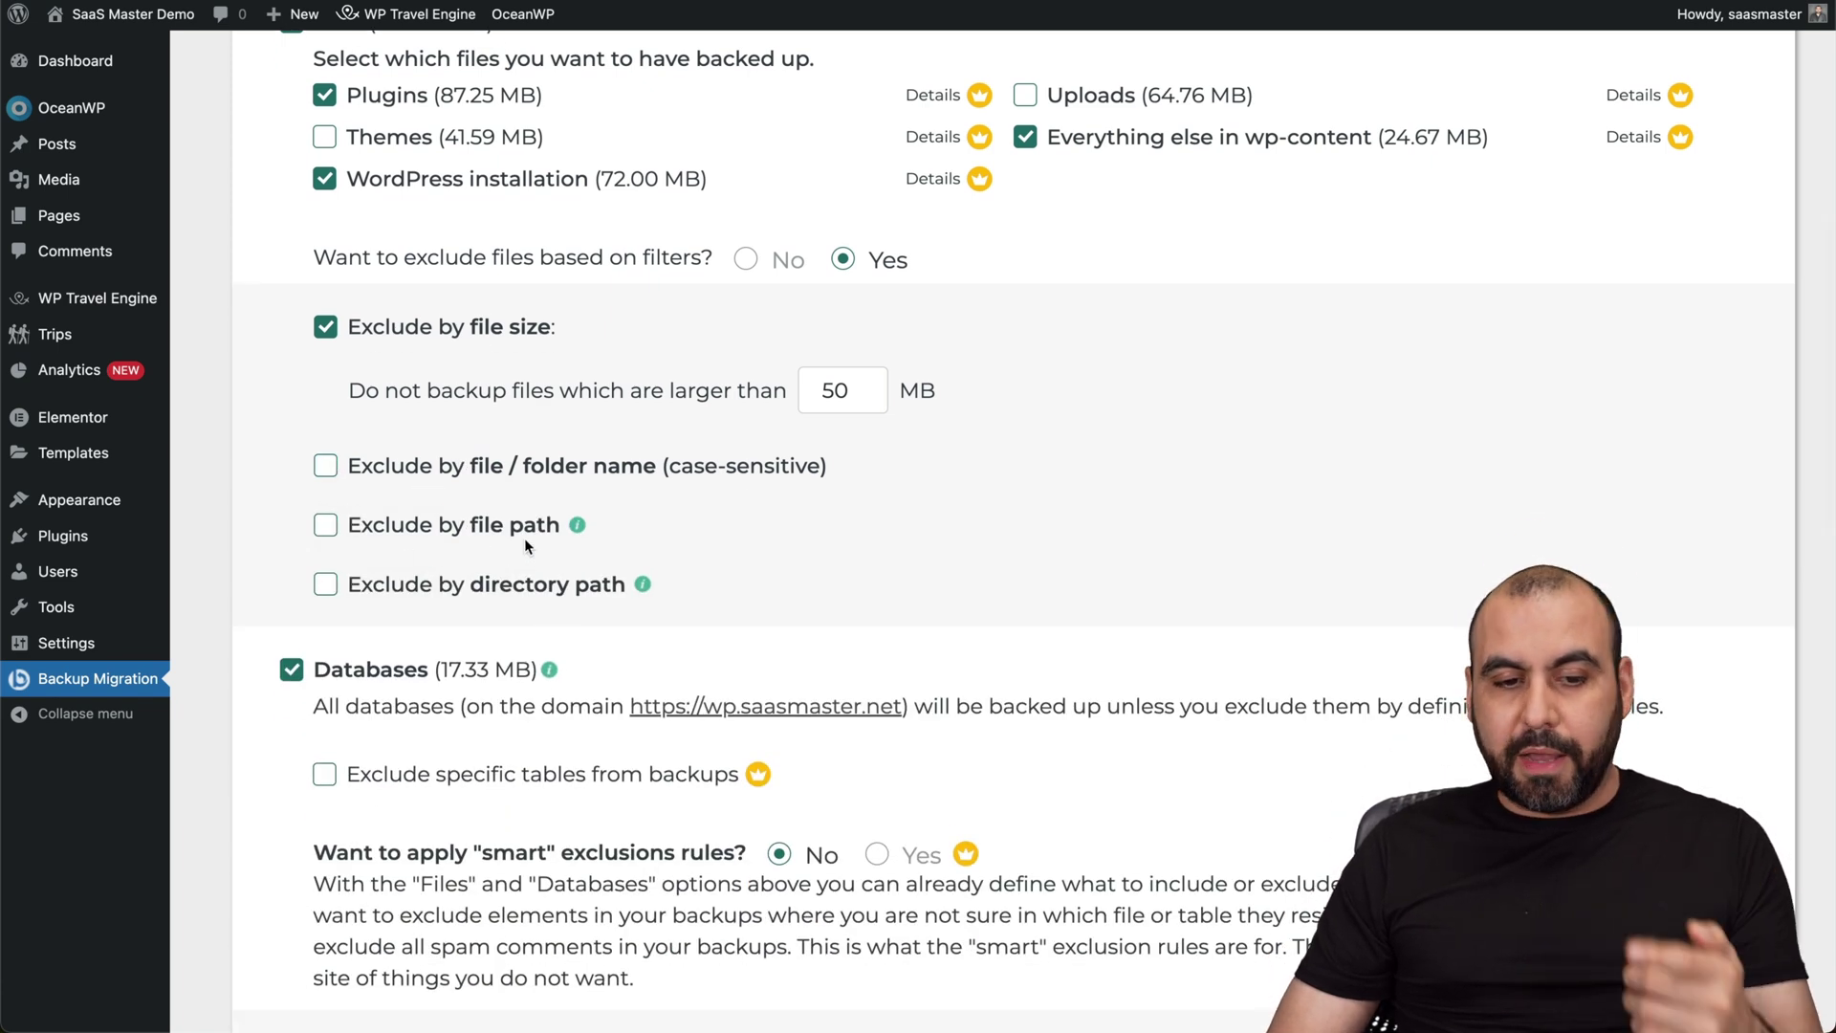
{"action": "scroll", "coordinate": [551, 593], "scroll_direction": "down", "scroll_amount": 5}
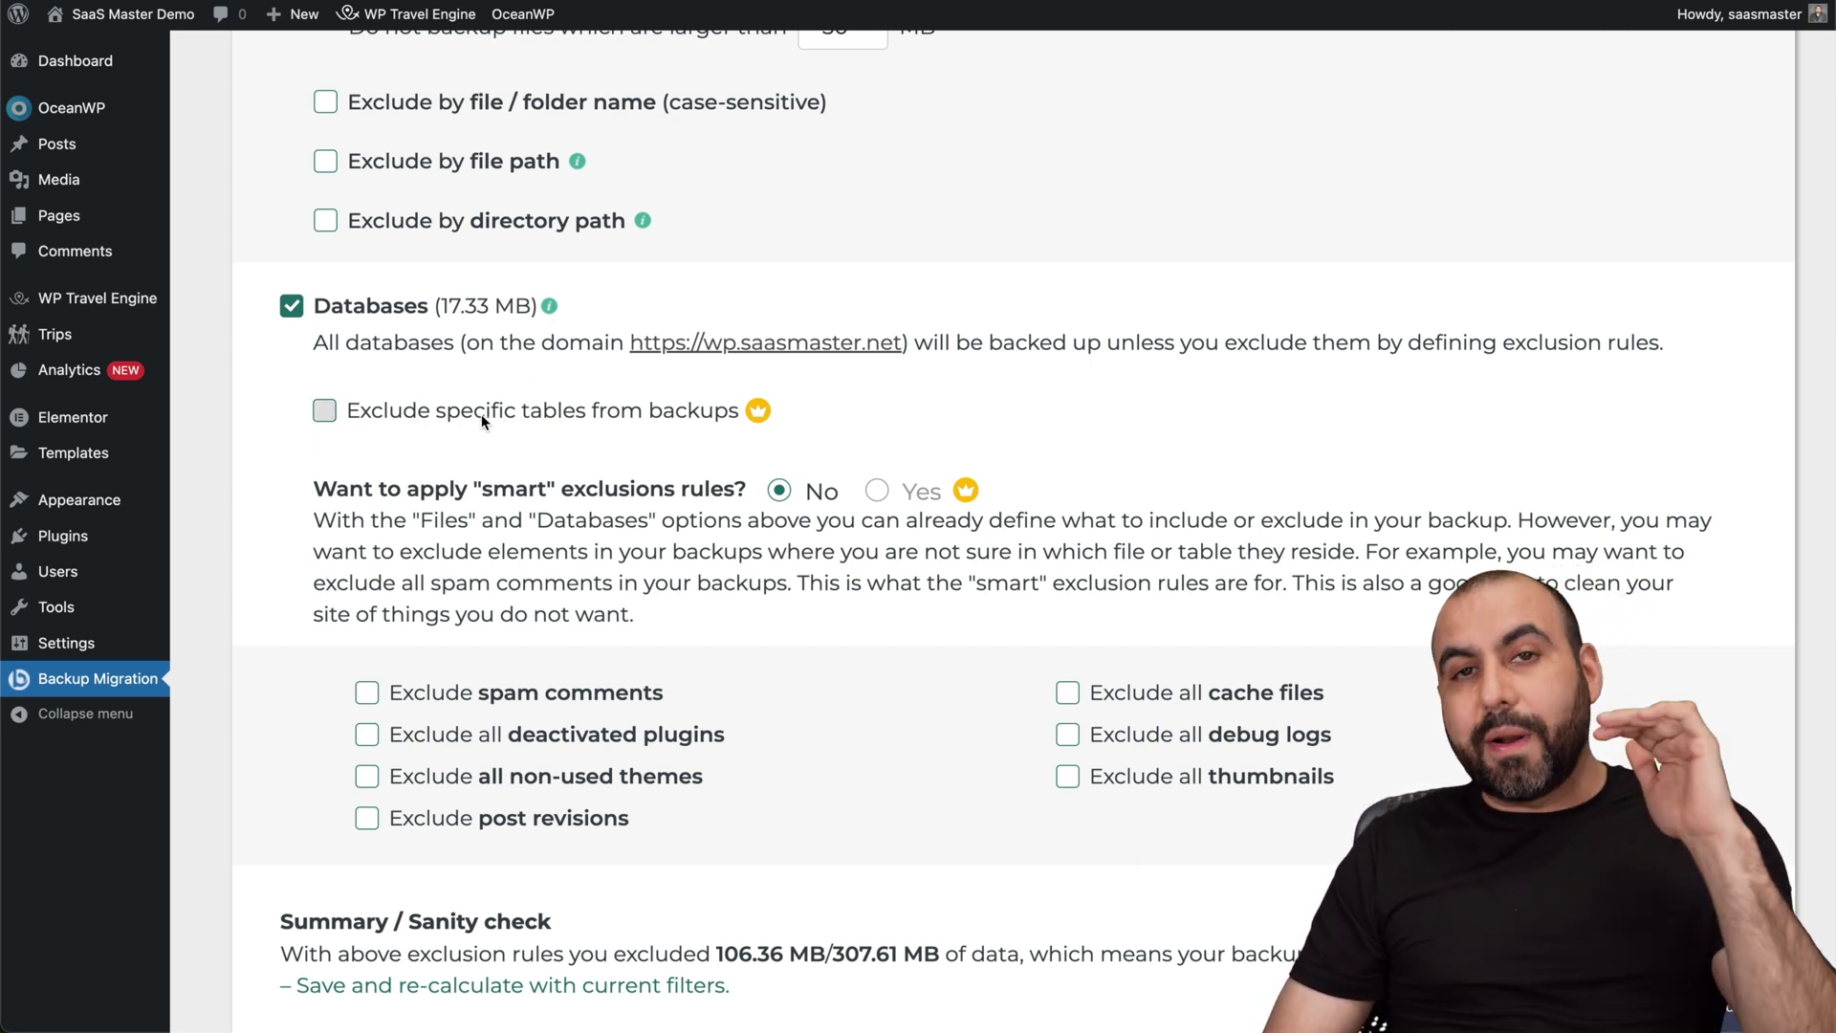
{"action": "scroll", "coordinate": [484, 381], "scroll_direction": "up", "scroll_amount": 8}
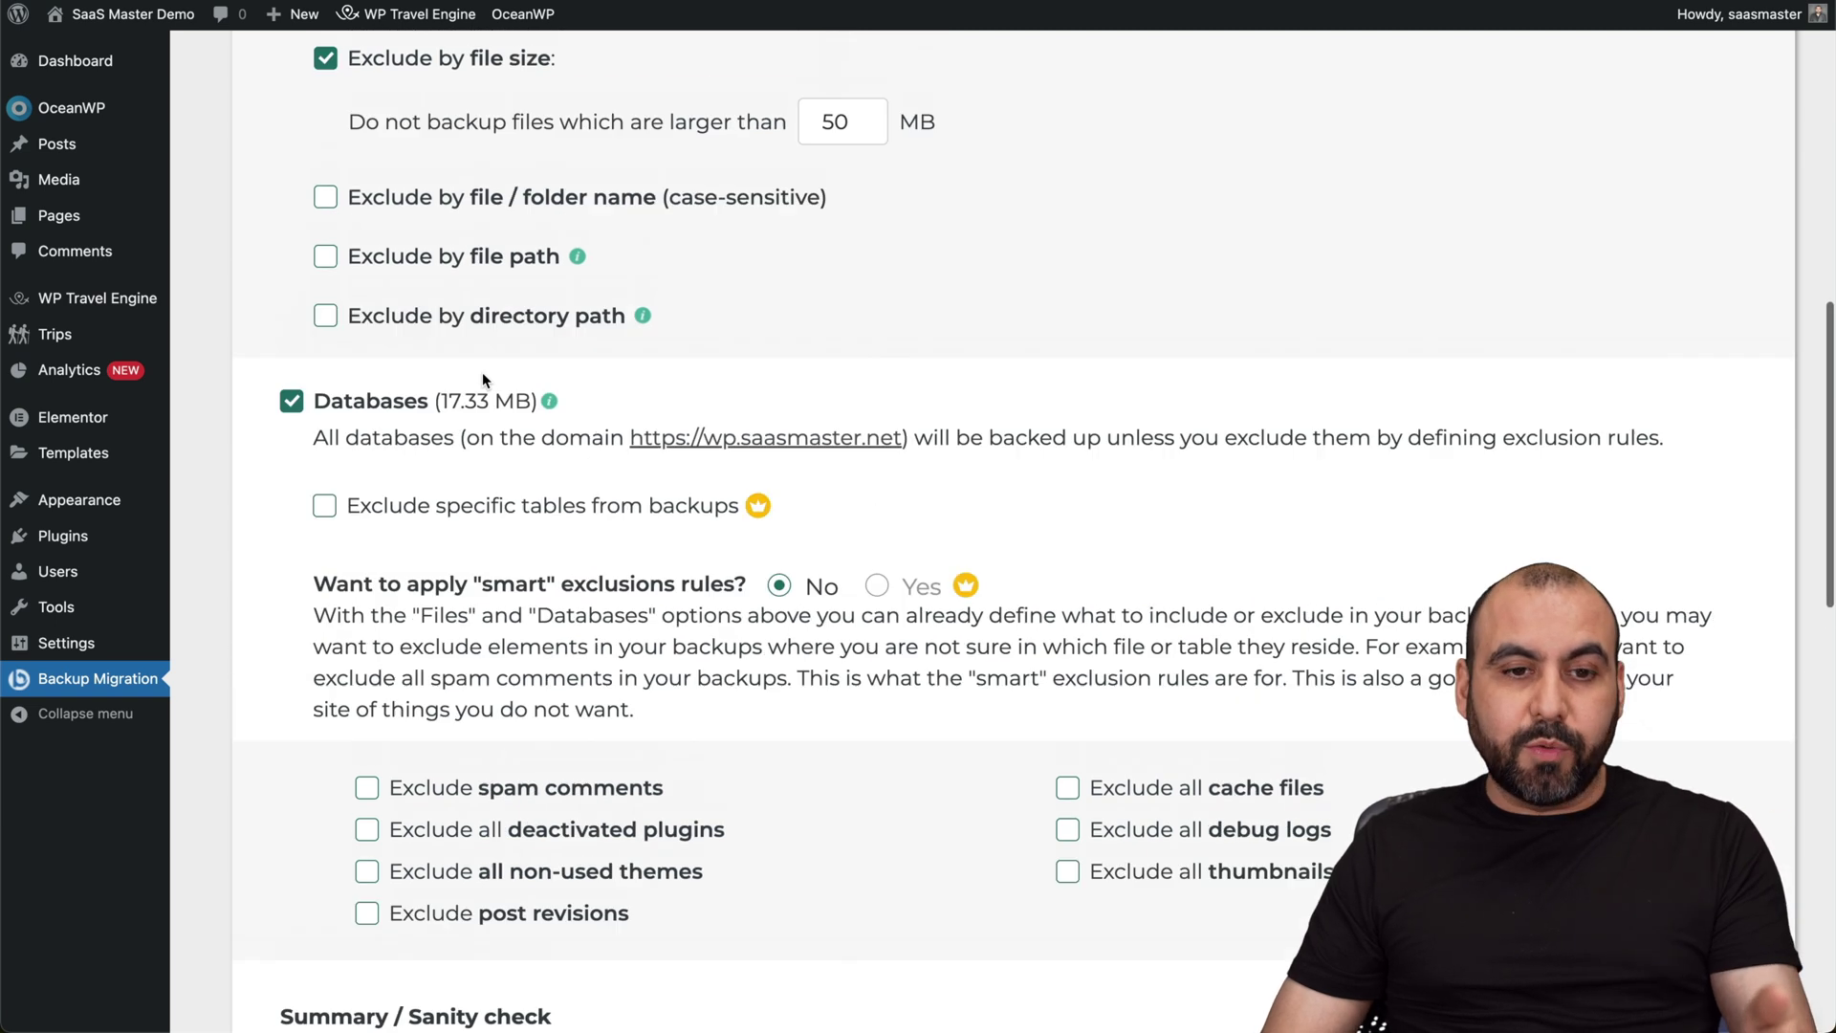
{"action": "scroll", "coordinate": [338, 445], "scroll_direction": "down", "scroll_amount": 7}
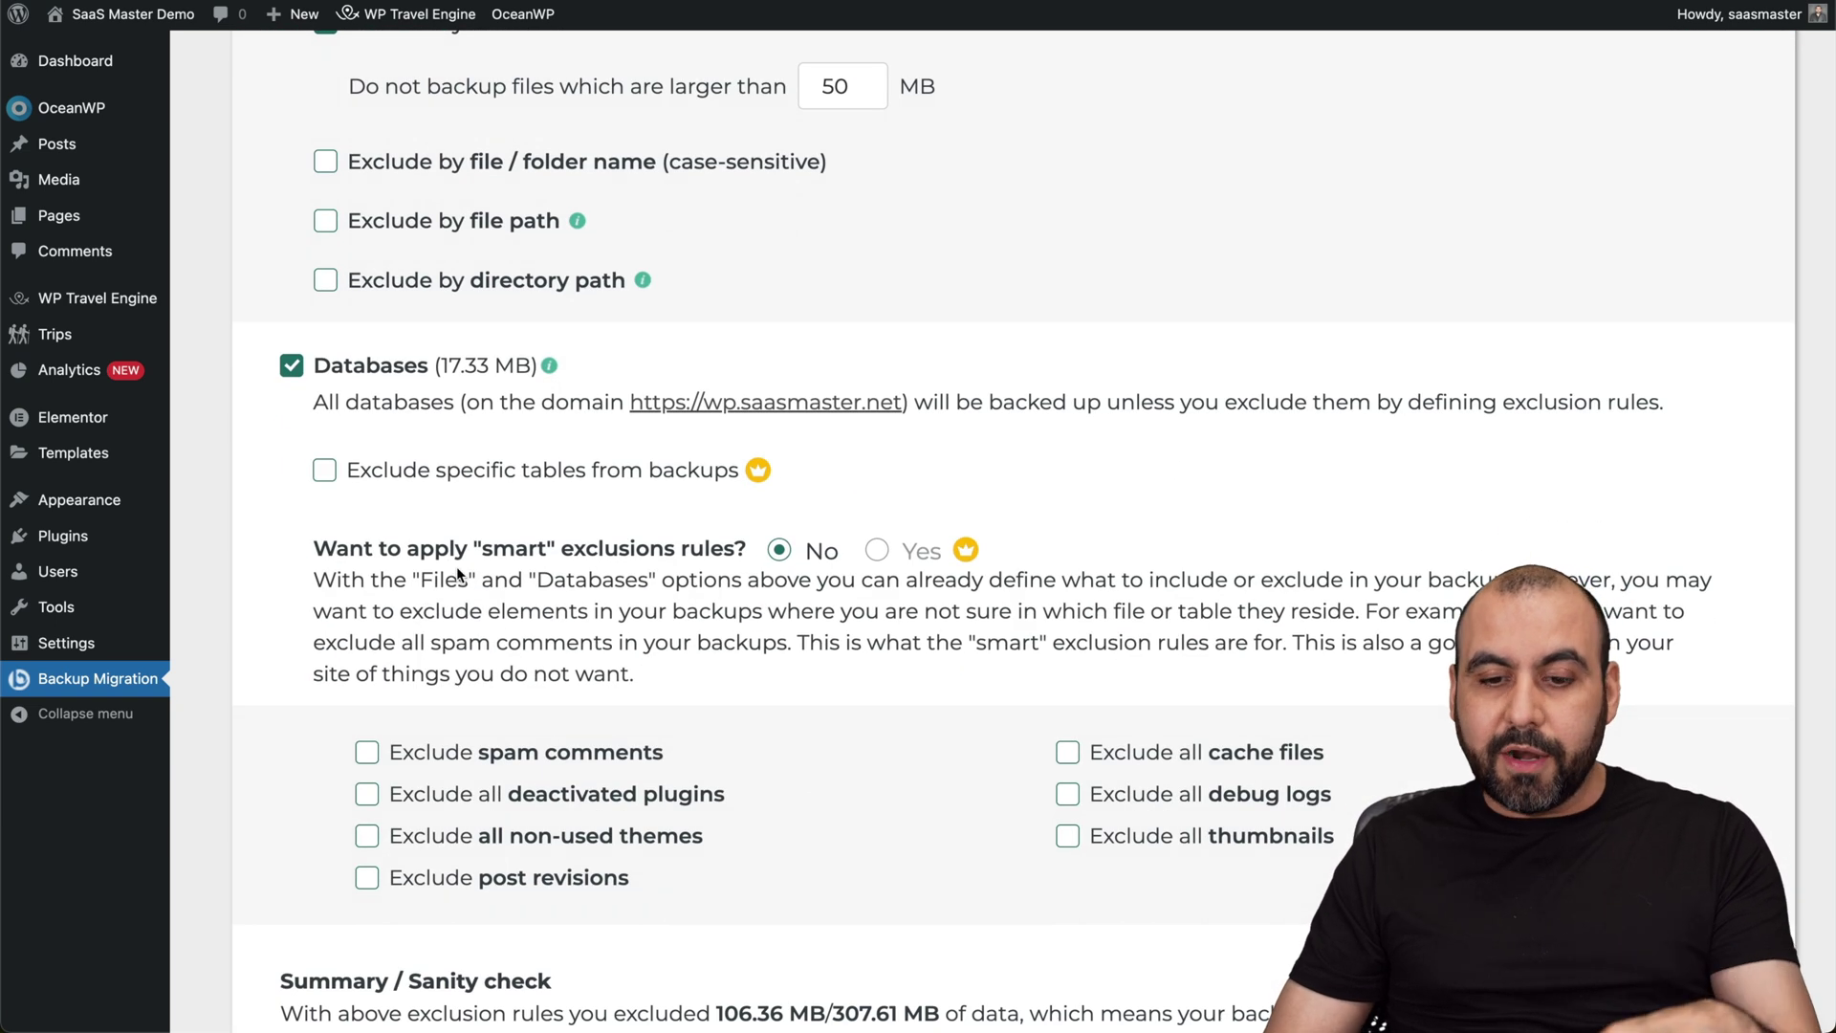
{"action": "scroll", "coordinate": [457, 571], "scroll_direction": "down", "scroll_amount": 3}
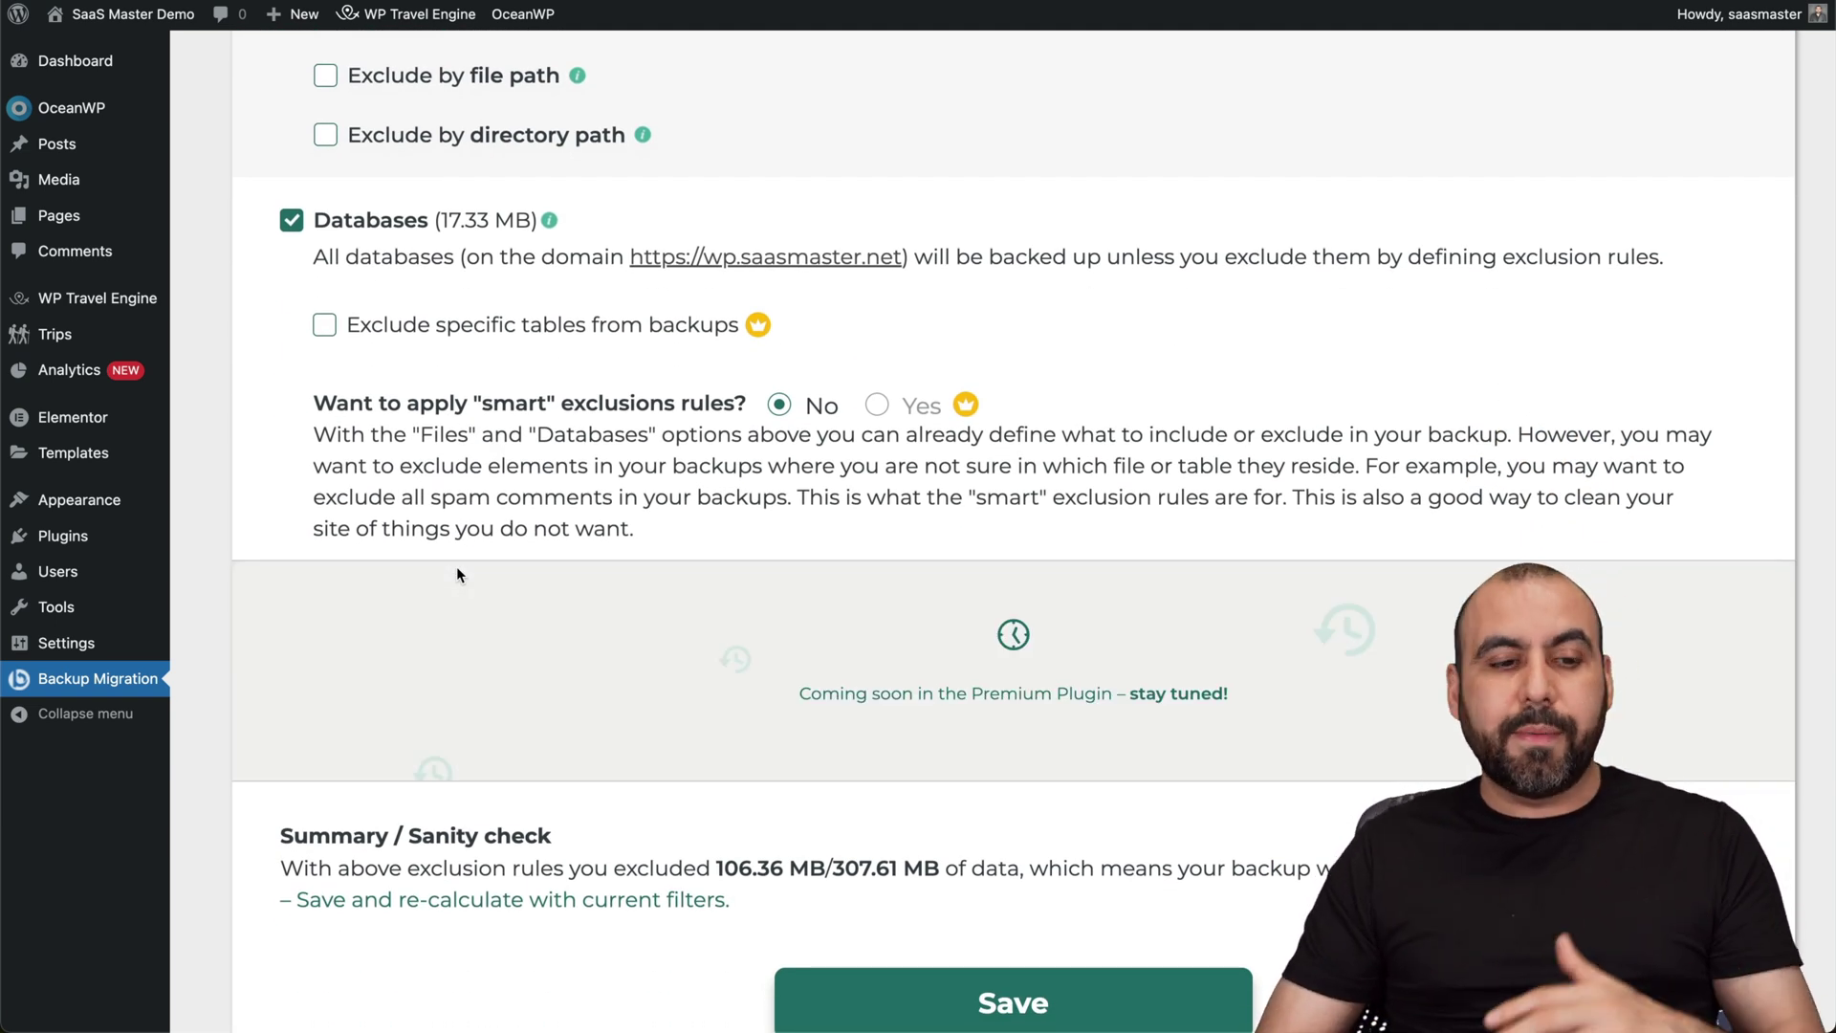
{"action": "mouse_move", "coordinate": [450, 737]}
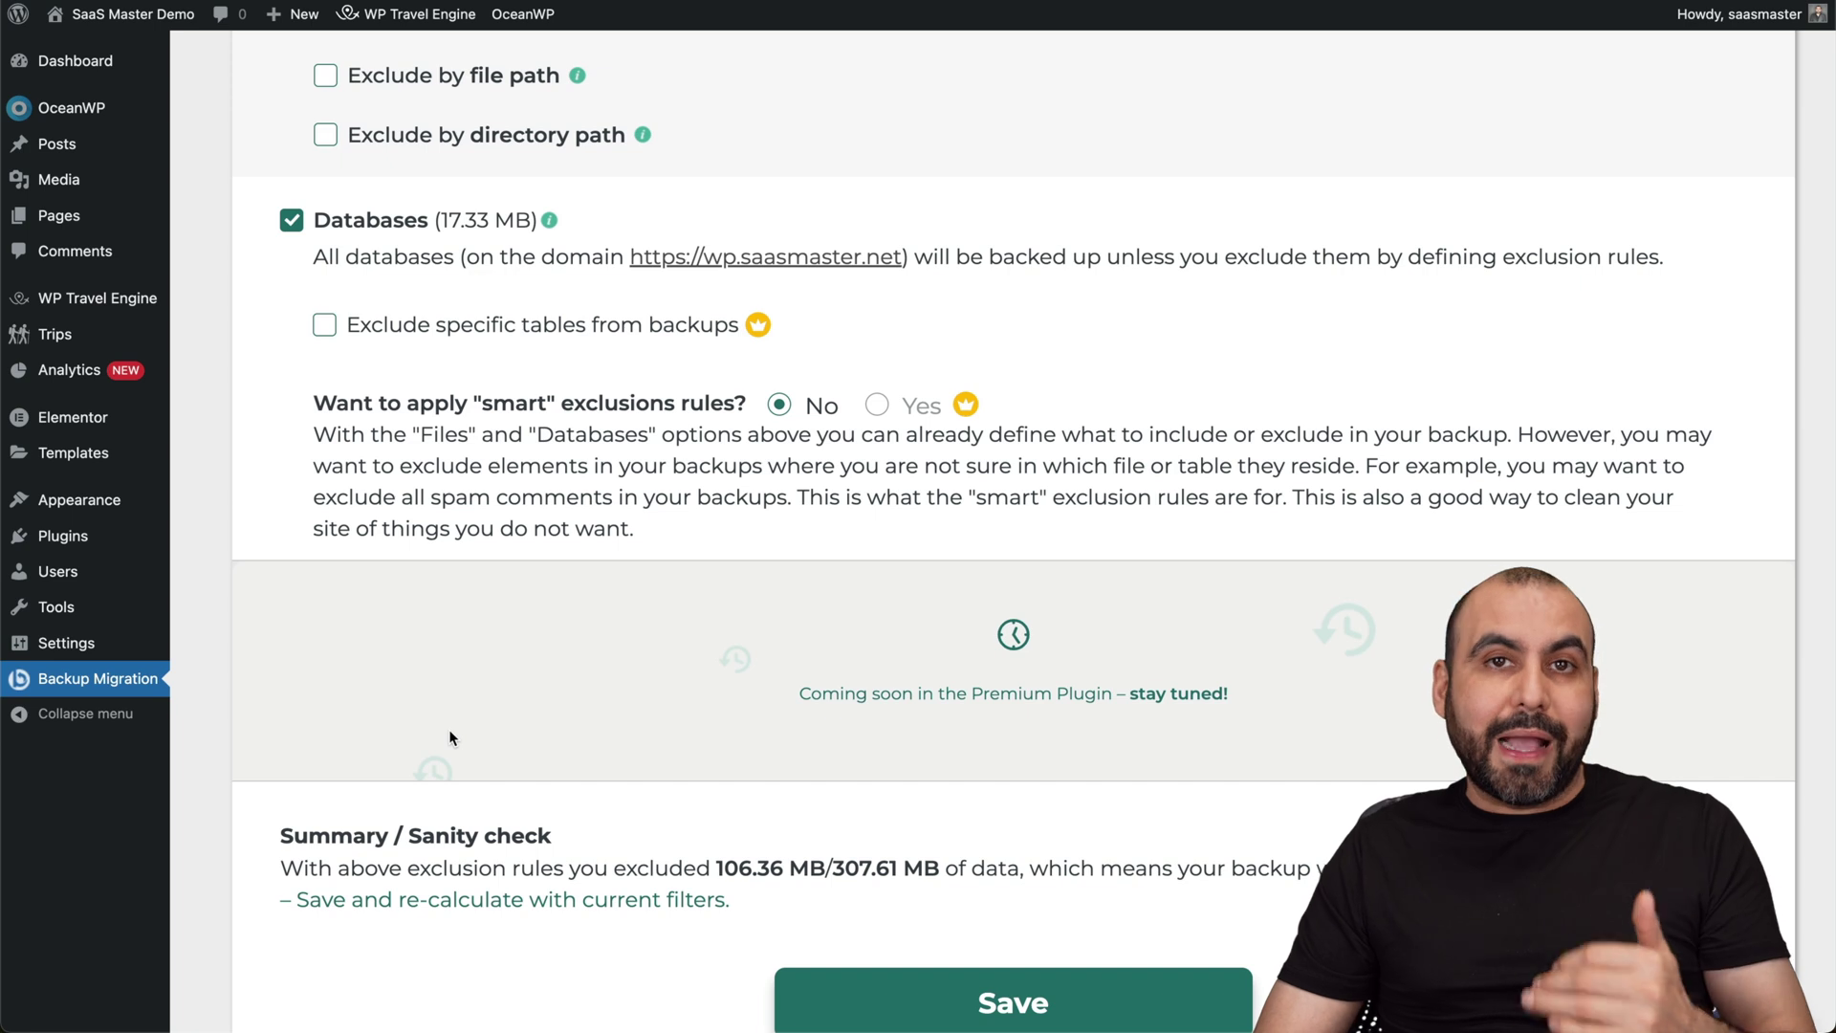
{"action": "scroll", "coordinate": [450, 728], "scroll_direction": "down", "scroll_amount": 3}
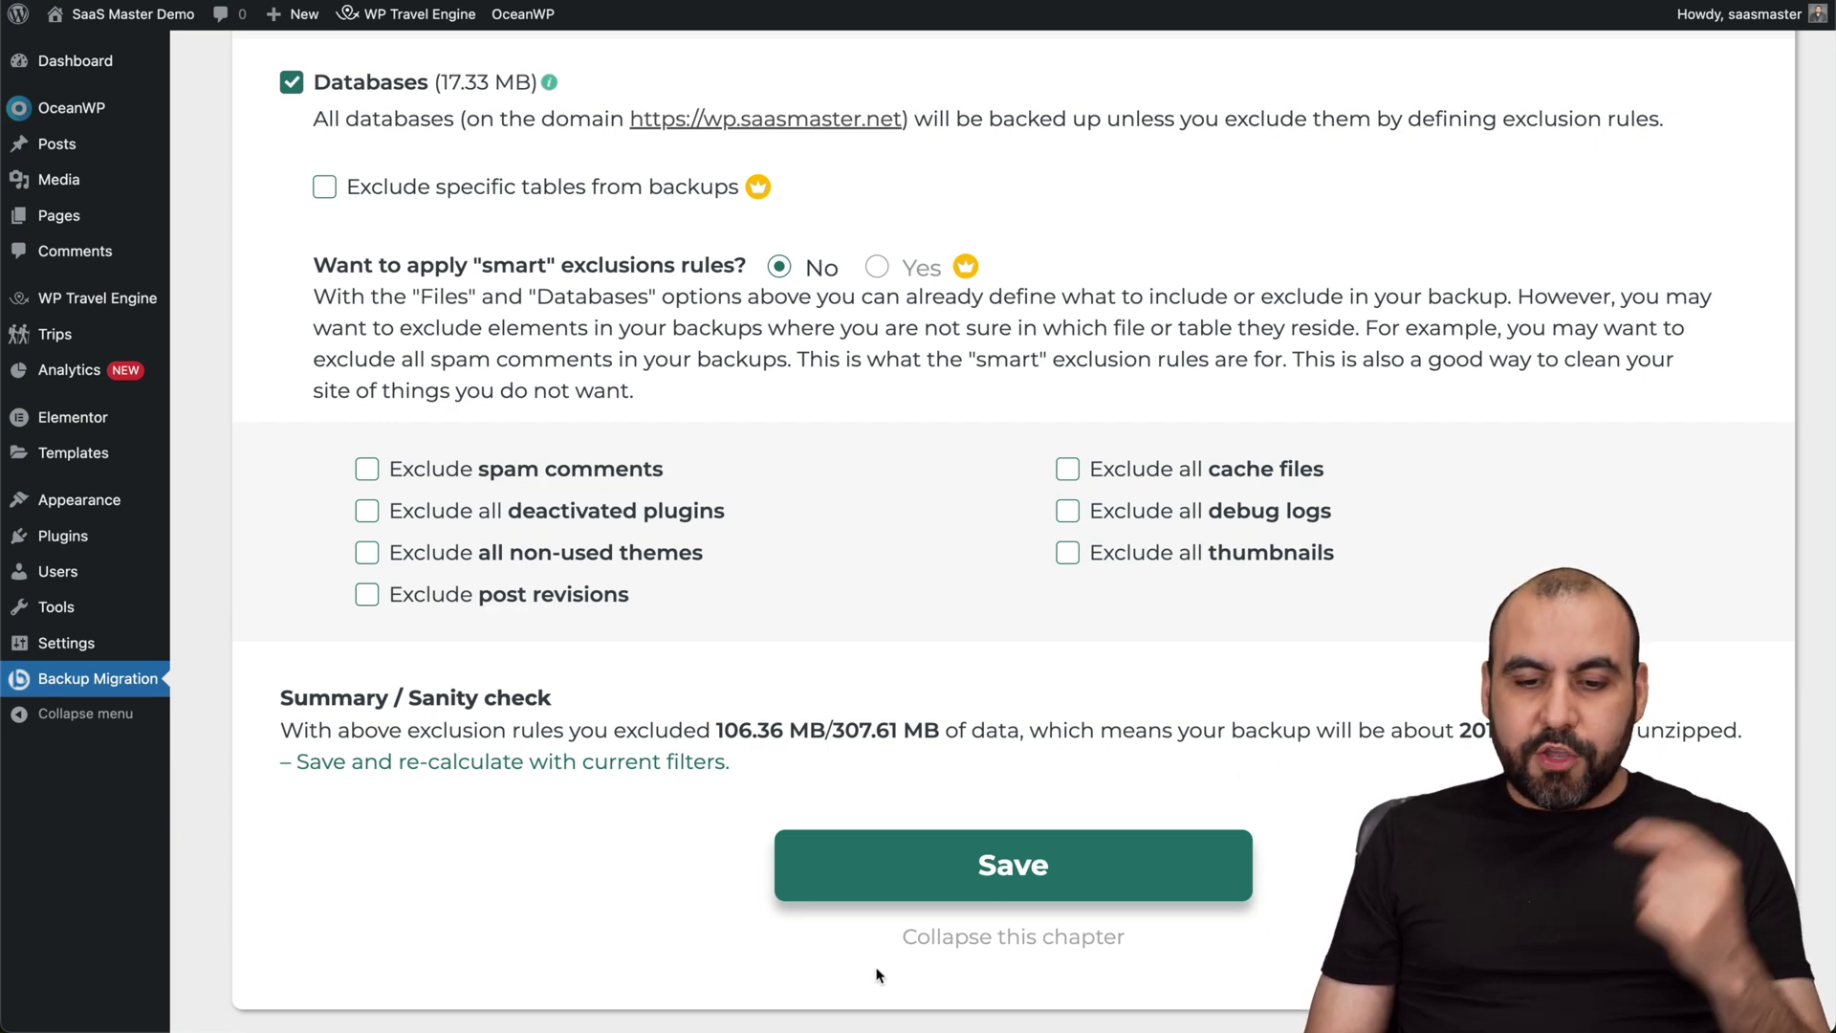
{"action": "left_click", "coordinate": [990, 936]}
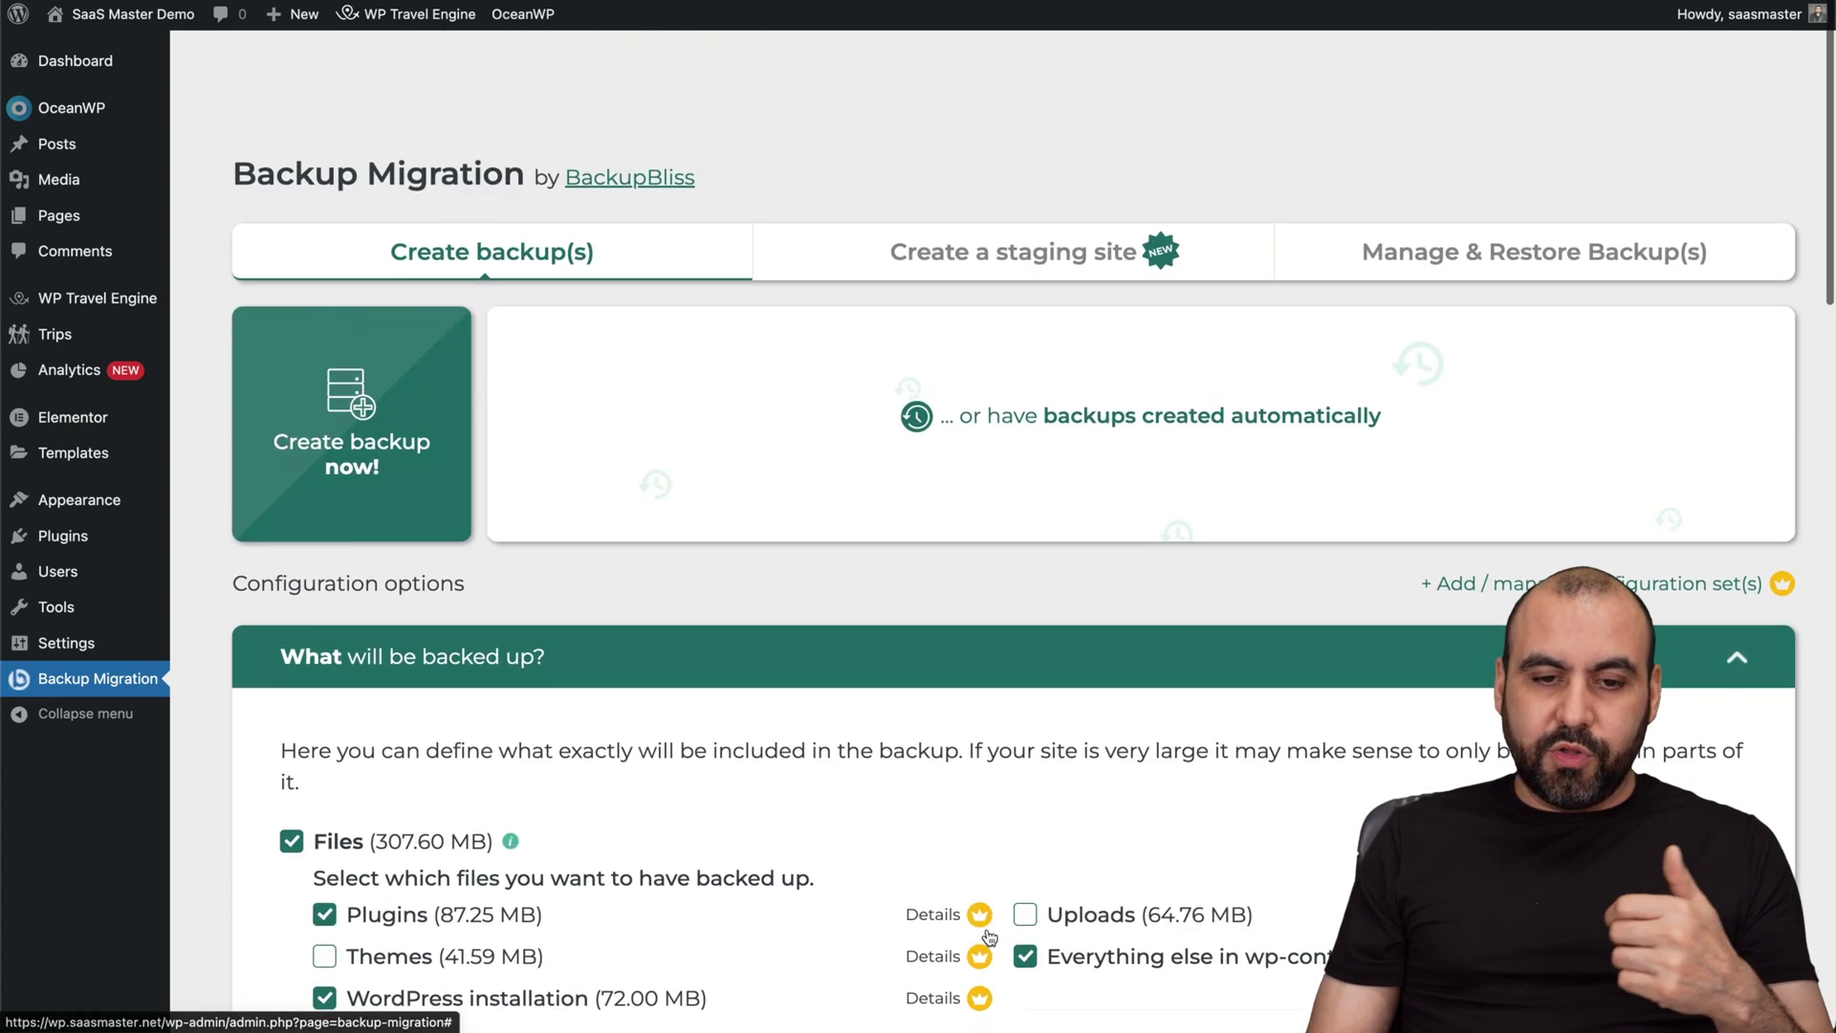
Step: Review the weekly automatic backup schedule keeping frequency at Week, then switch automatic backups off
{"action": "scroll", "coordinate": [990, 936], "scroll_direction": "down", "scroll_amount": 1}
{"action": "scroll", "coordinate": [366, 373], "scroll_direction": "down", "scroll_amount": 15}
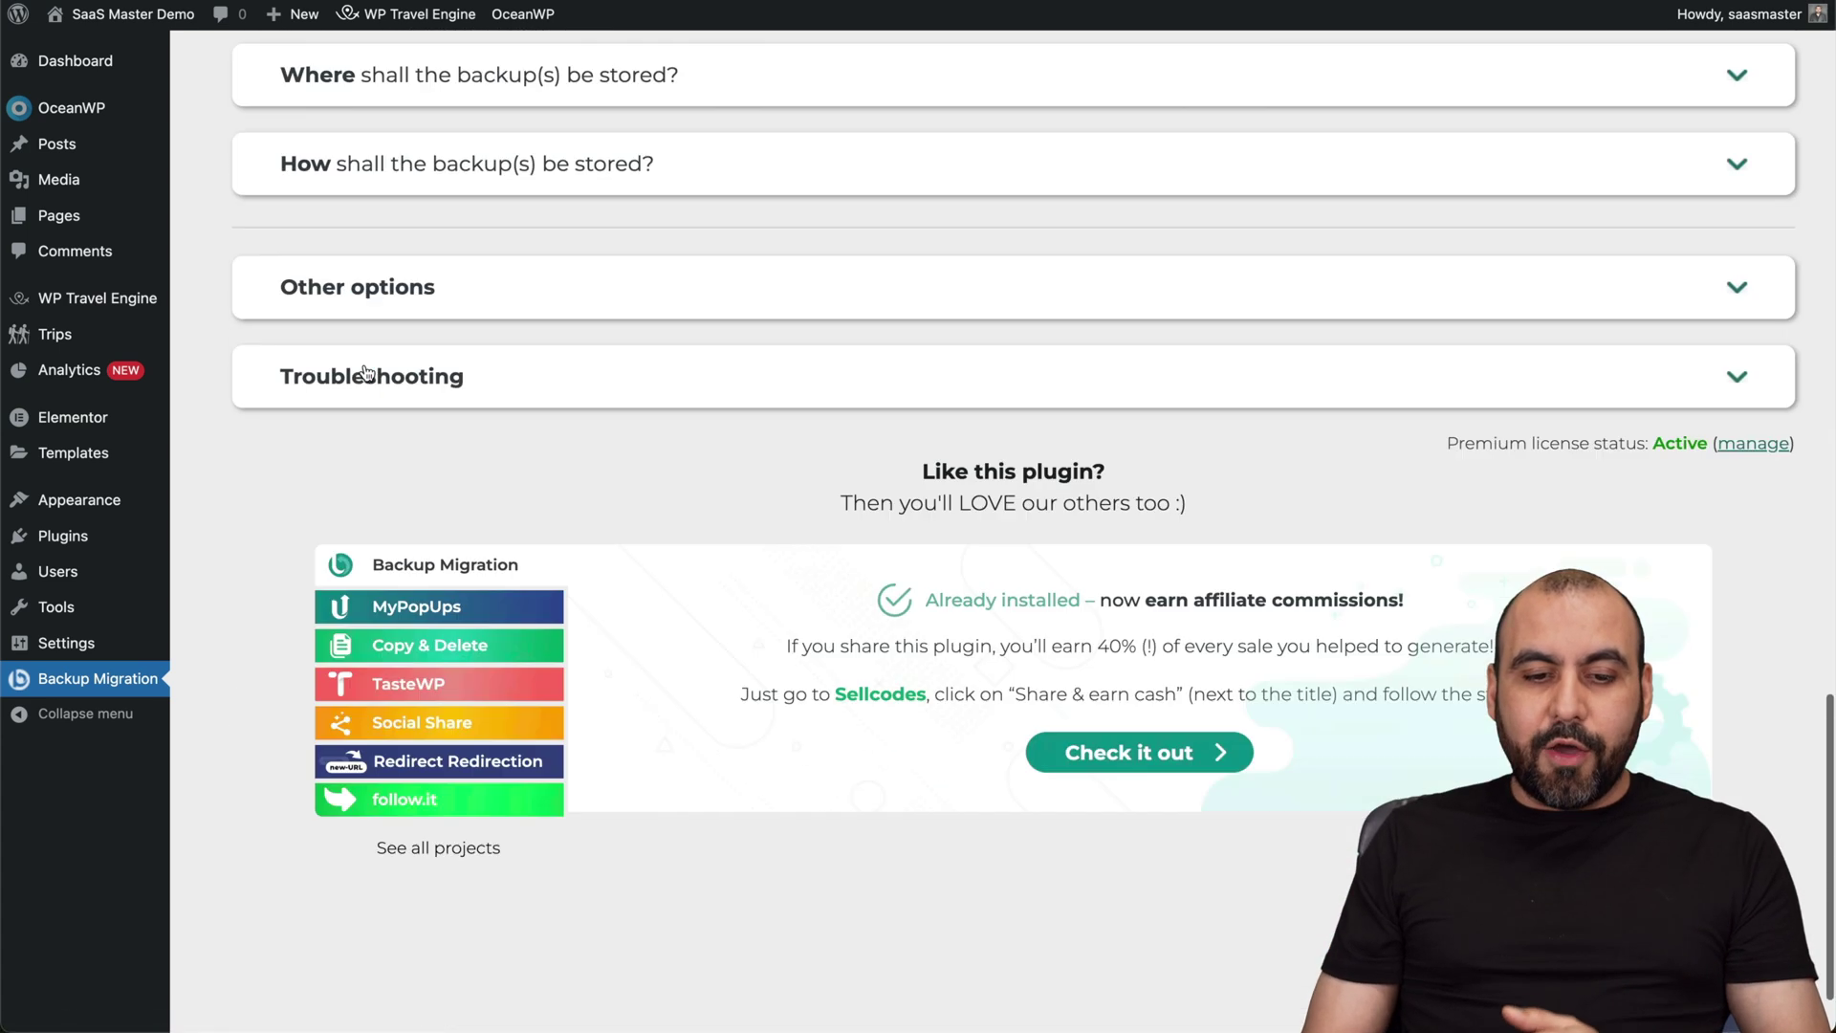
{"action": "scroll", "coordinate": [361, 370], "scroll_direction": "up", "scroll_amount": 15}
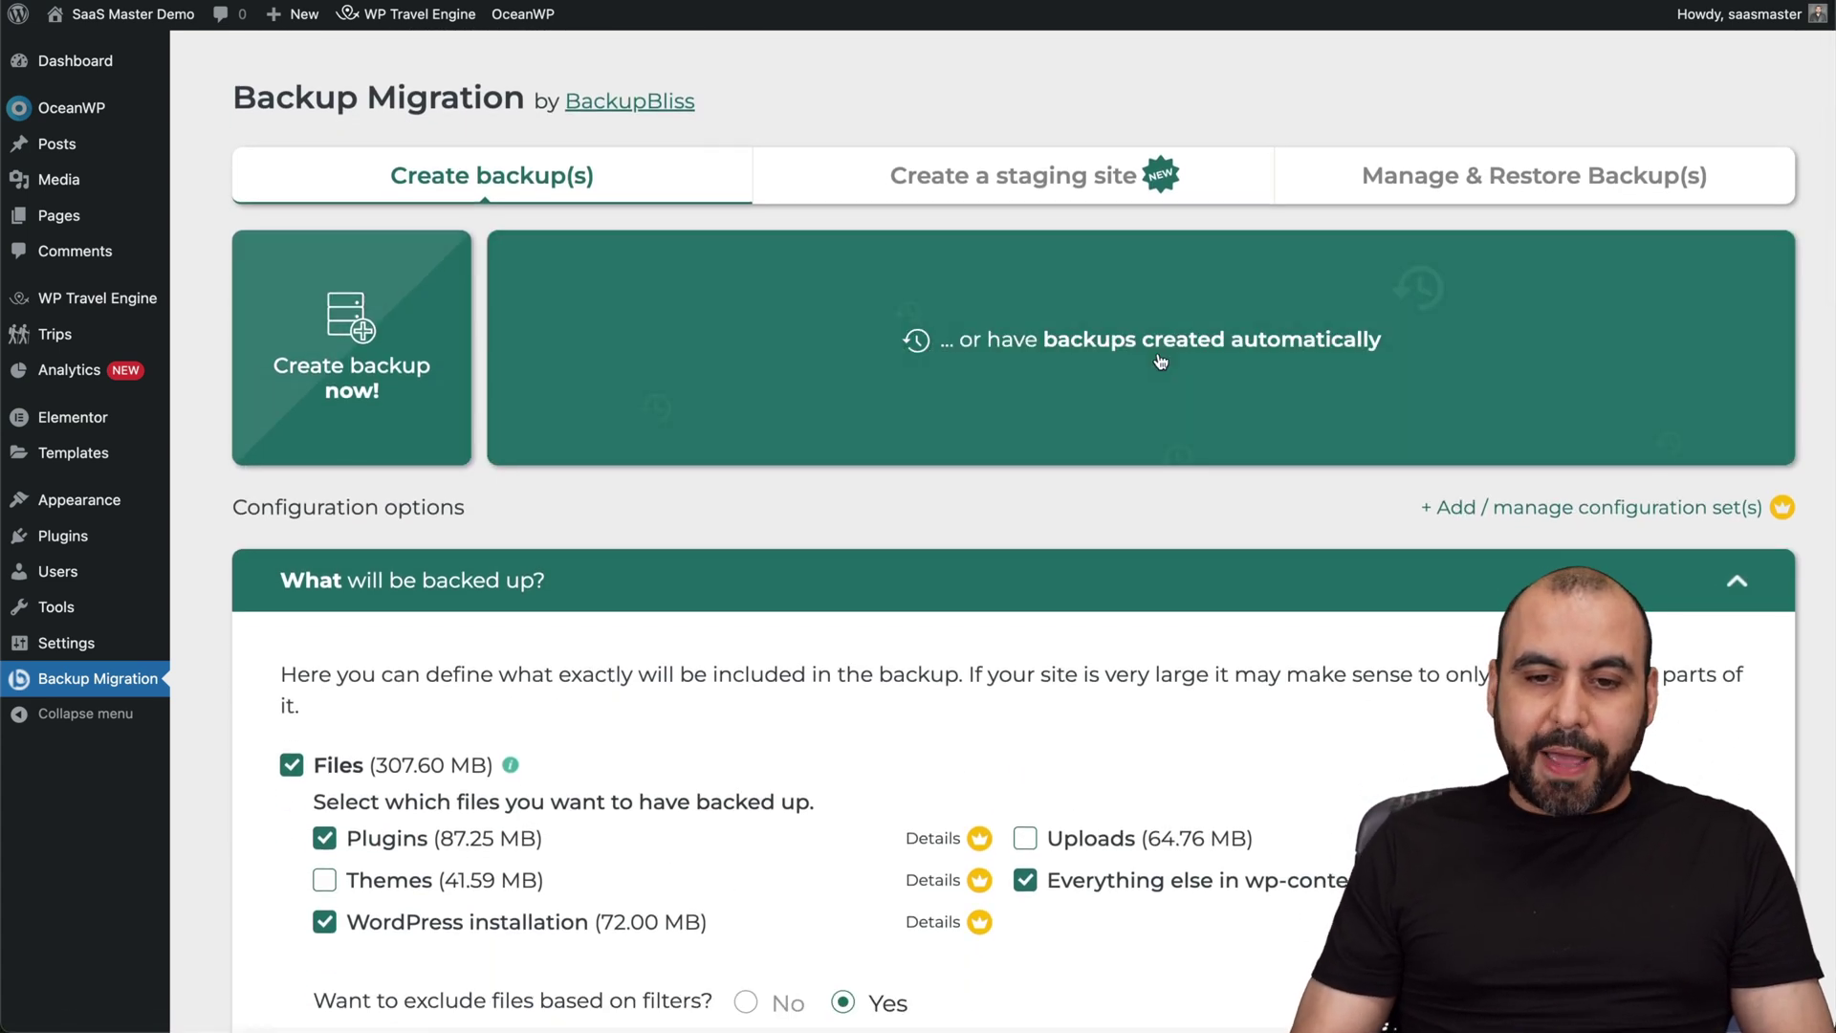
{"action": "left_click", "coordinate": [1160, 360]}
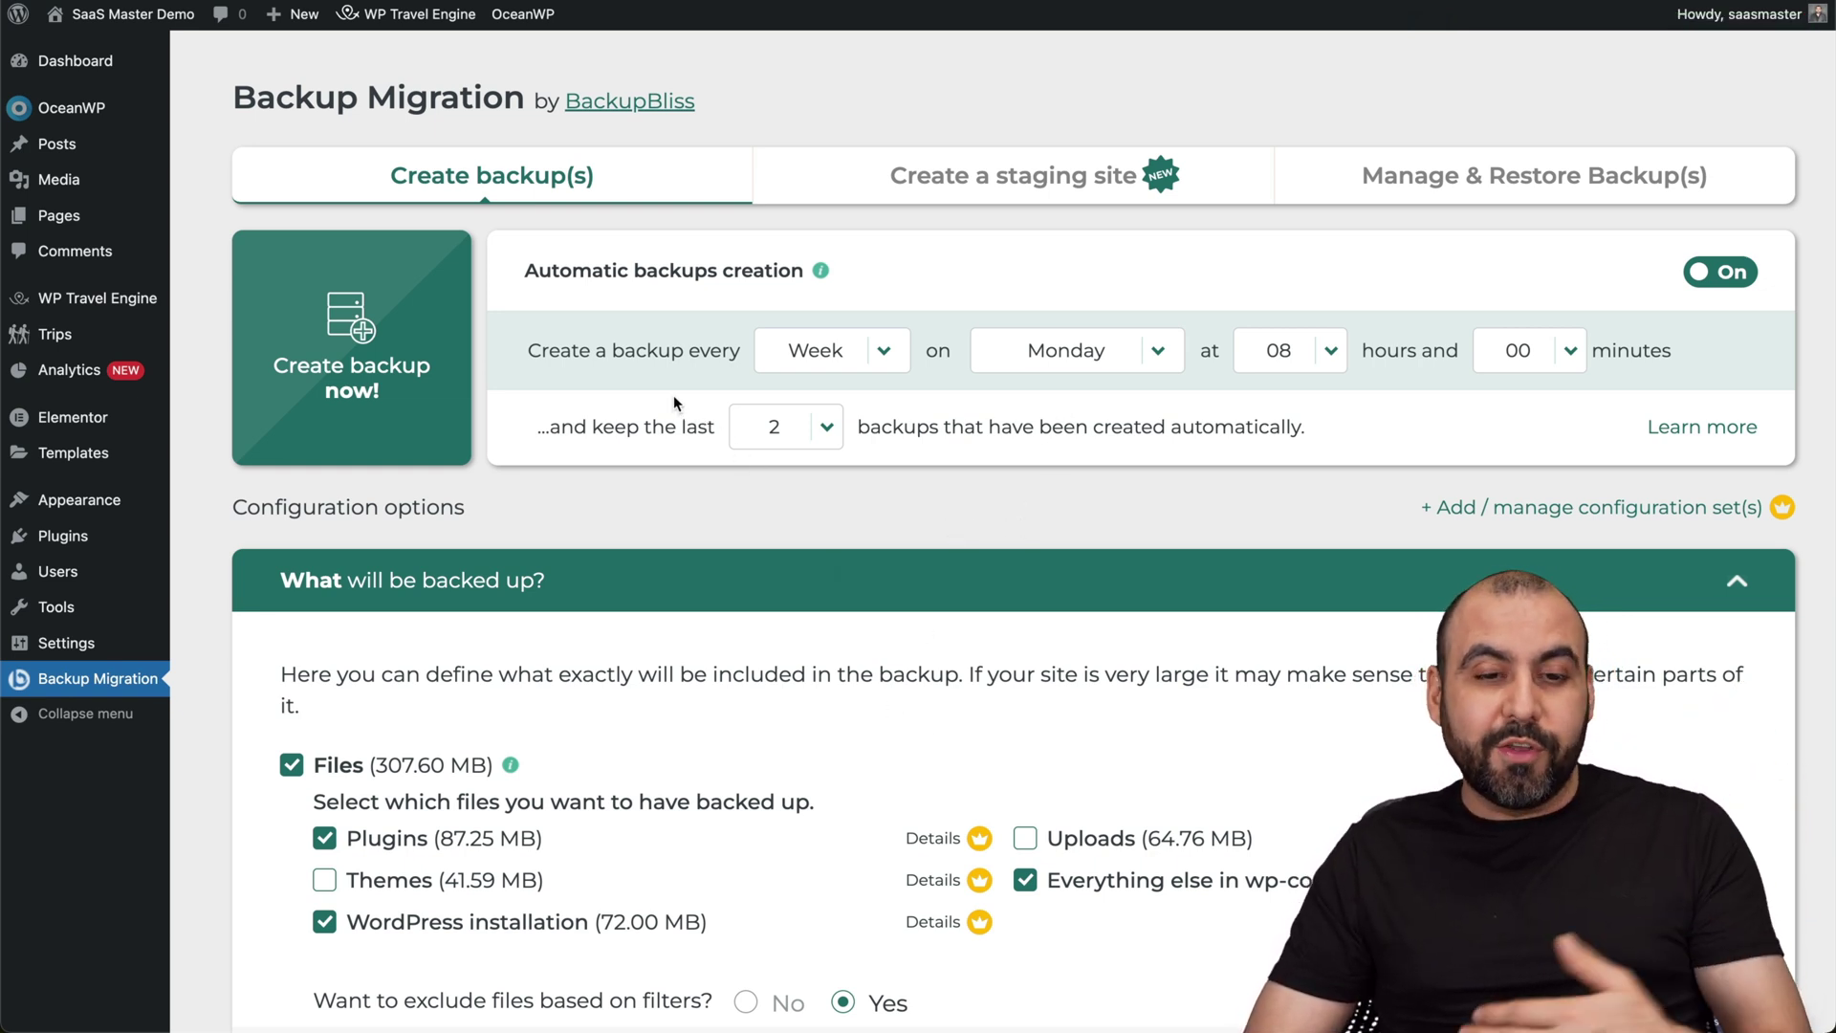
{"action": "left_click", "coordinate": [861, 353]}
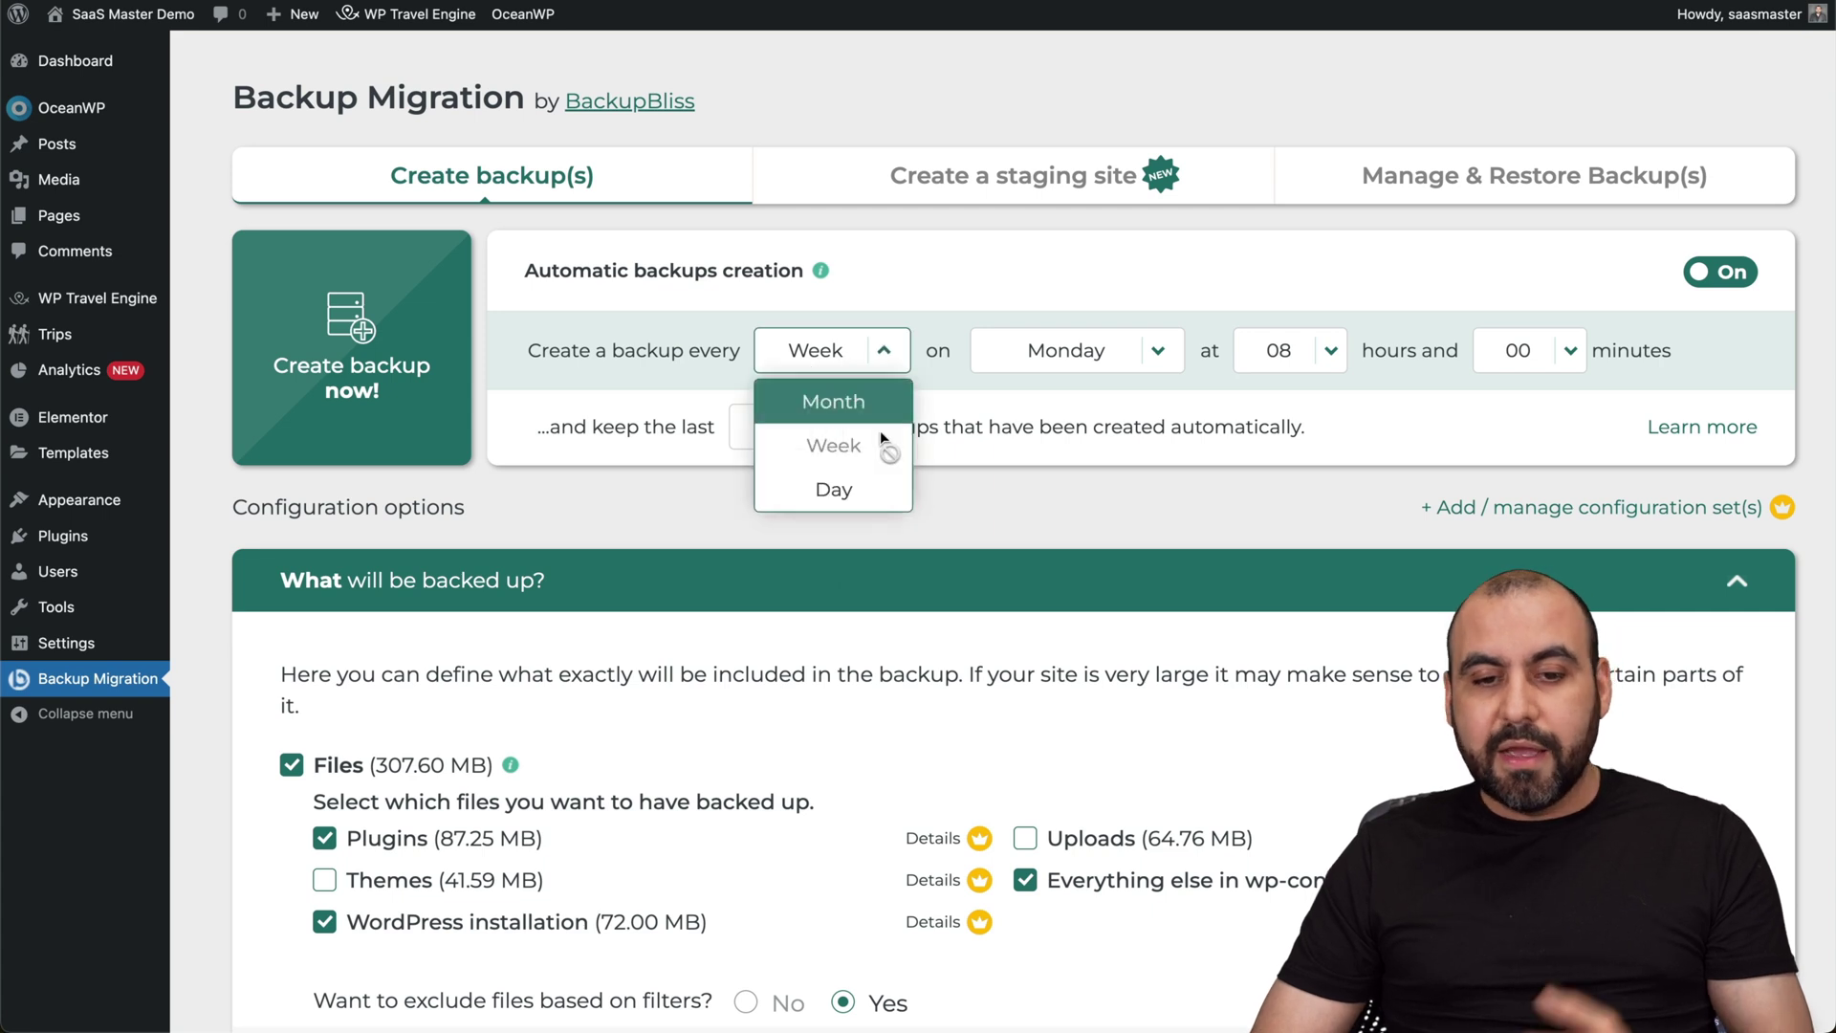
{"action": "left_click", "coordinate": [983, 400]}
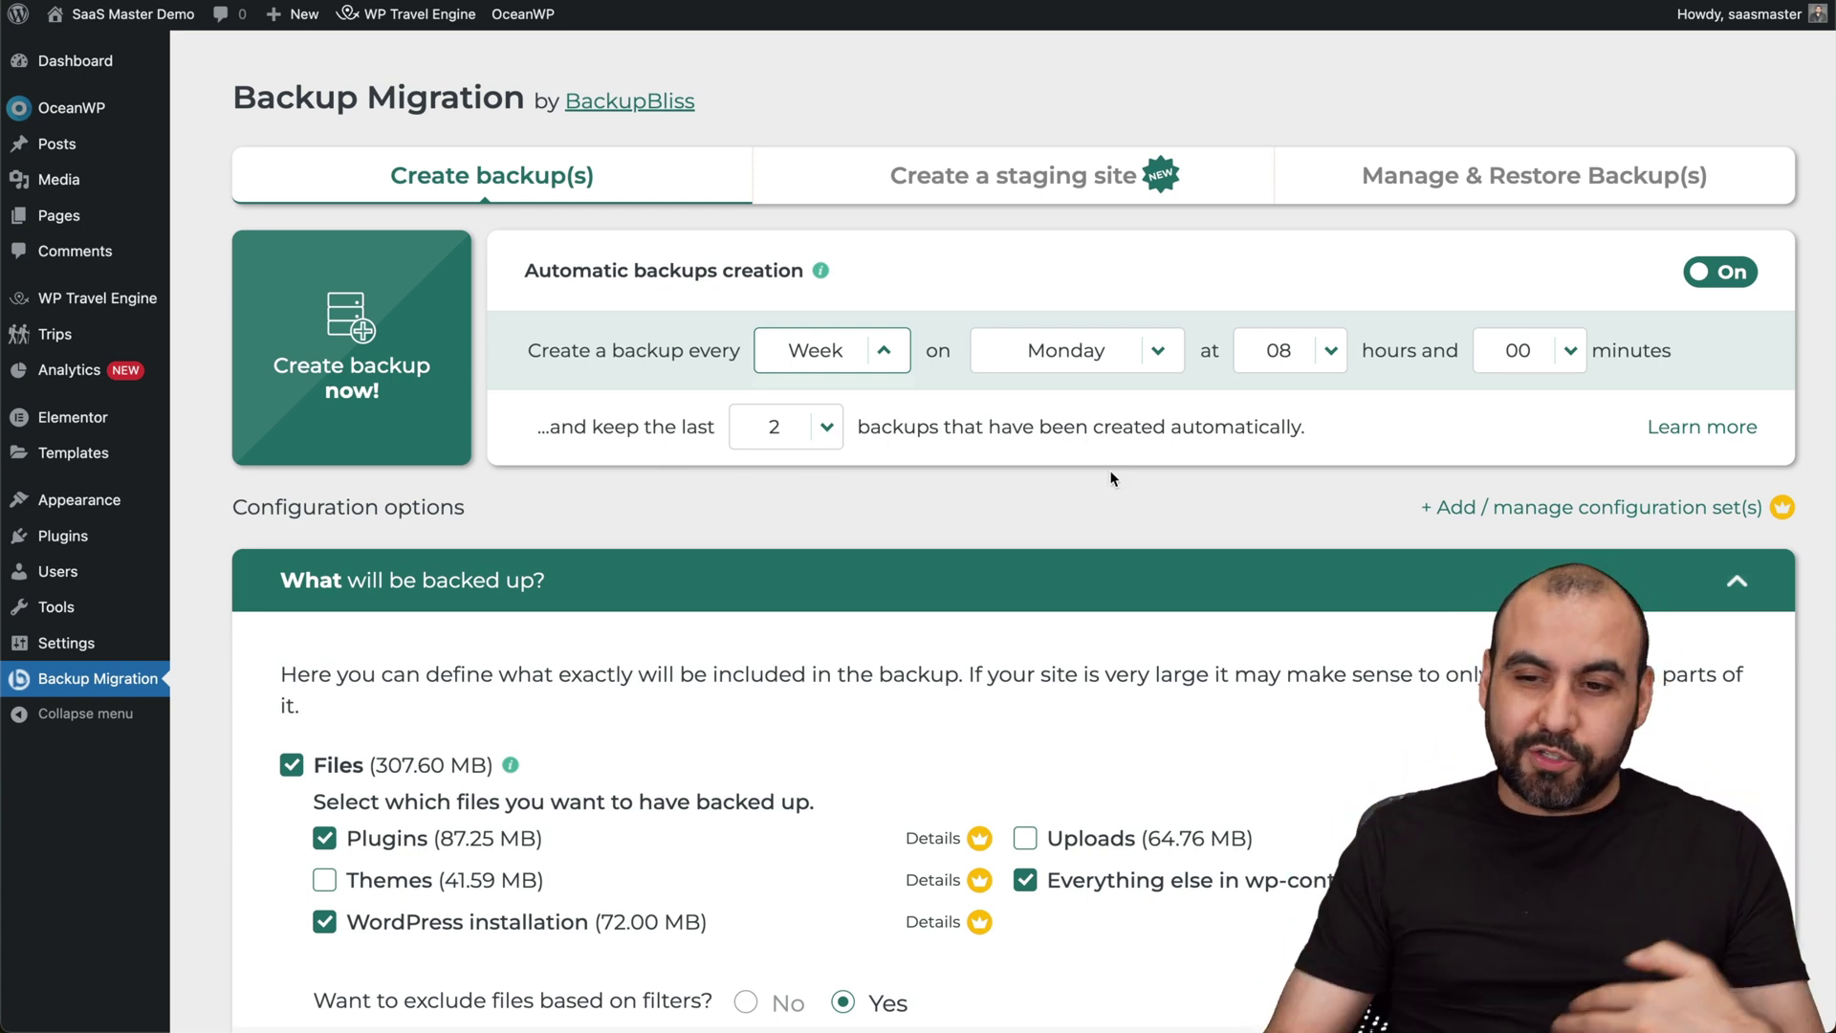
{"action": "left_click", "coordinate": [1732, 283]}
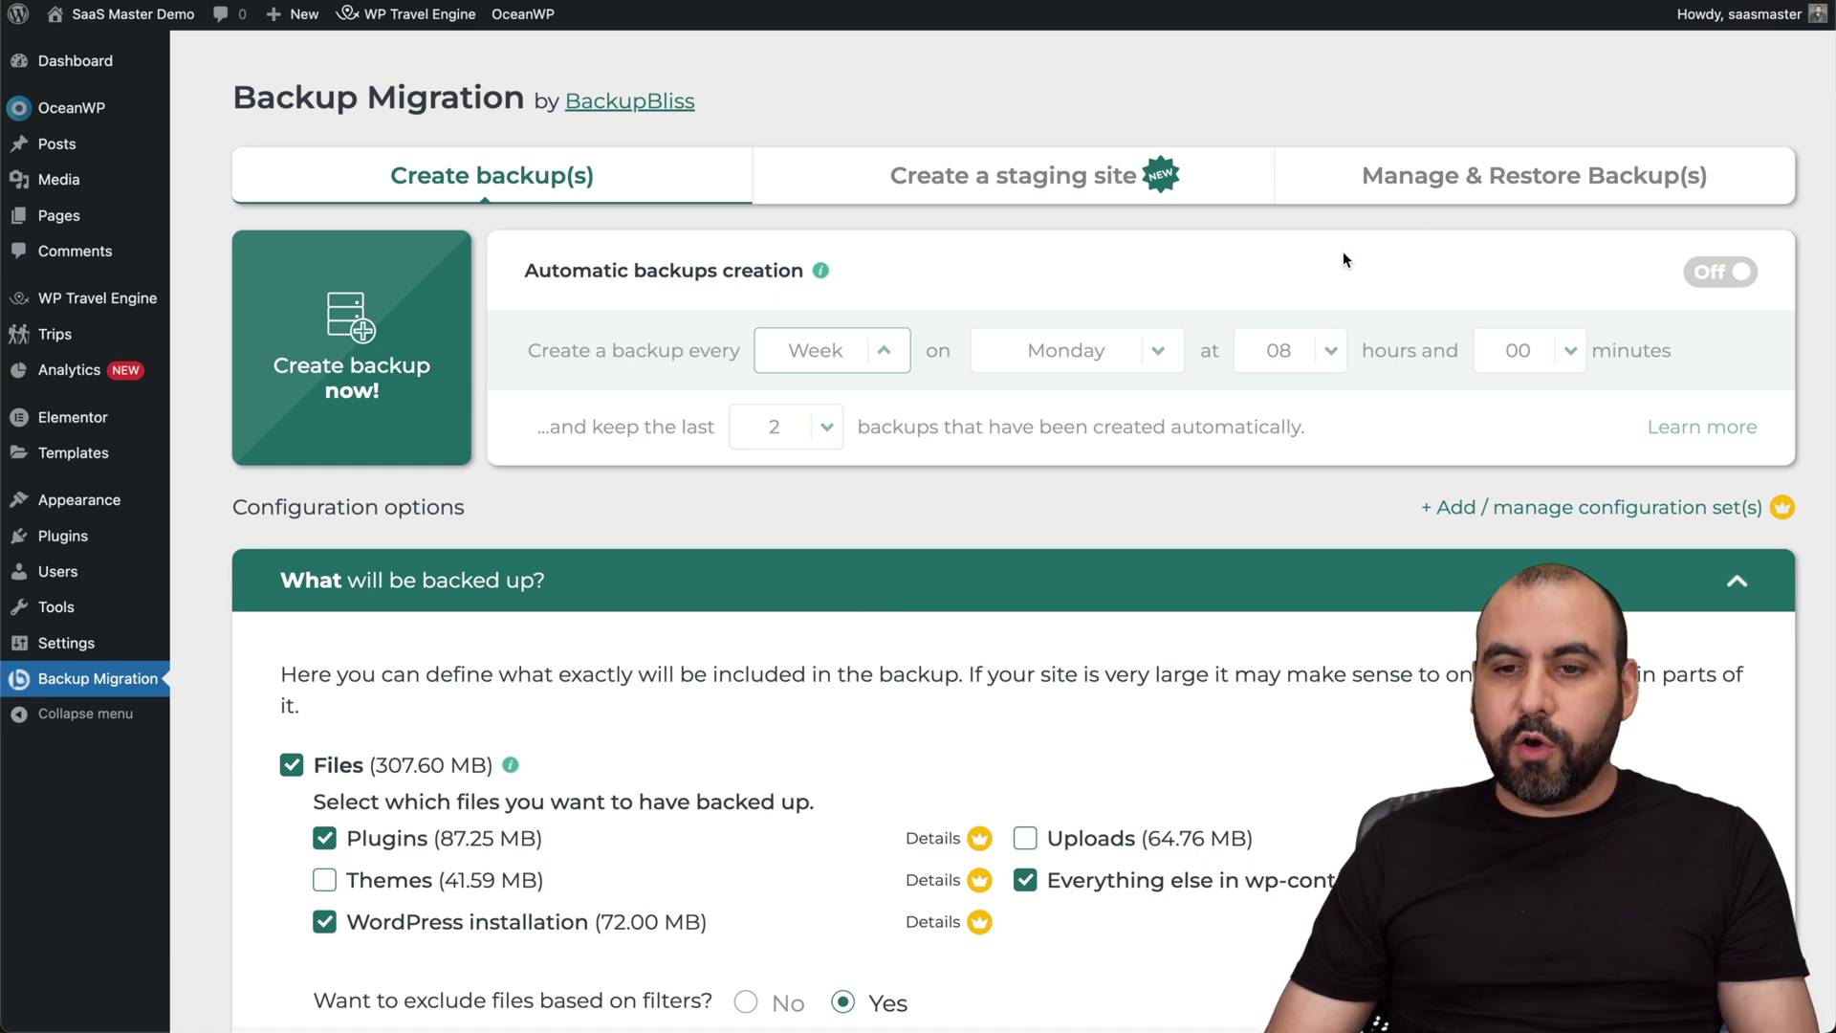
{"action": "left_click", "coordinate": [1386, 179]}
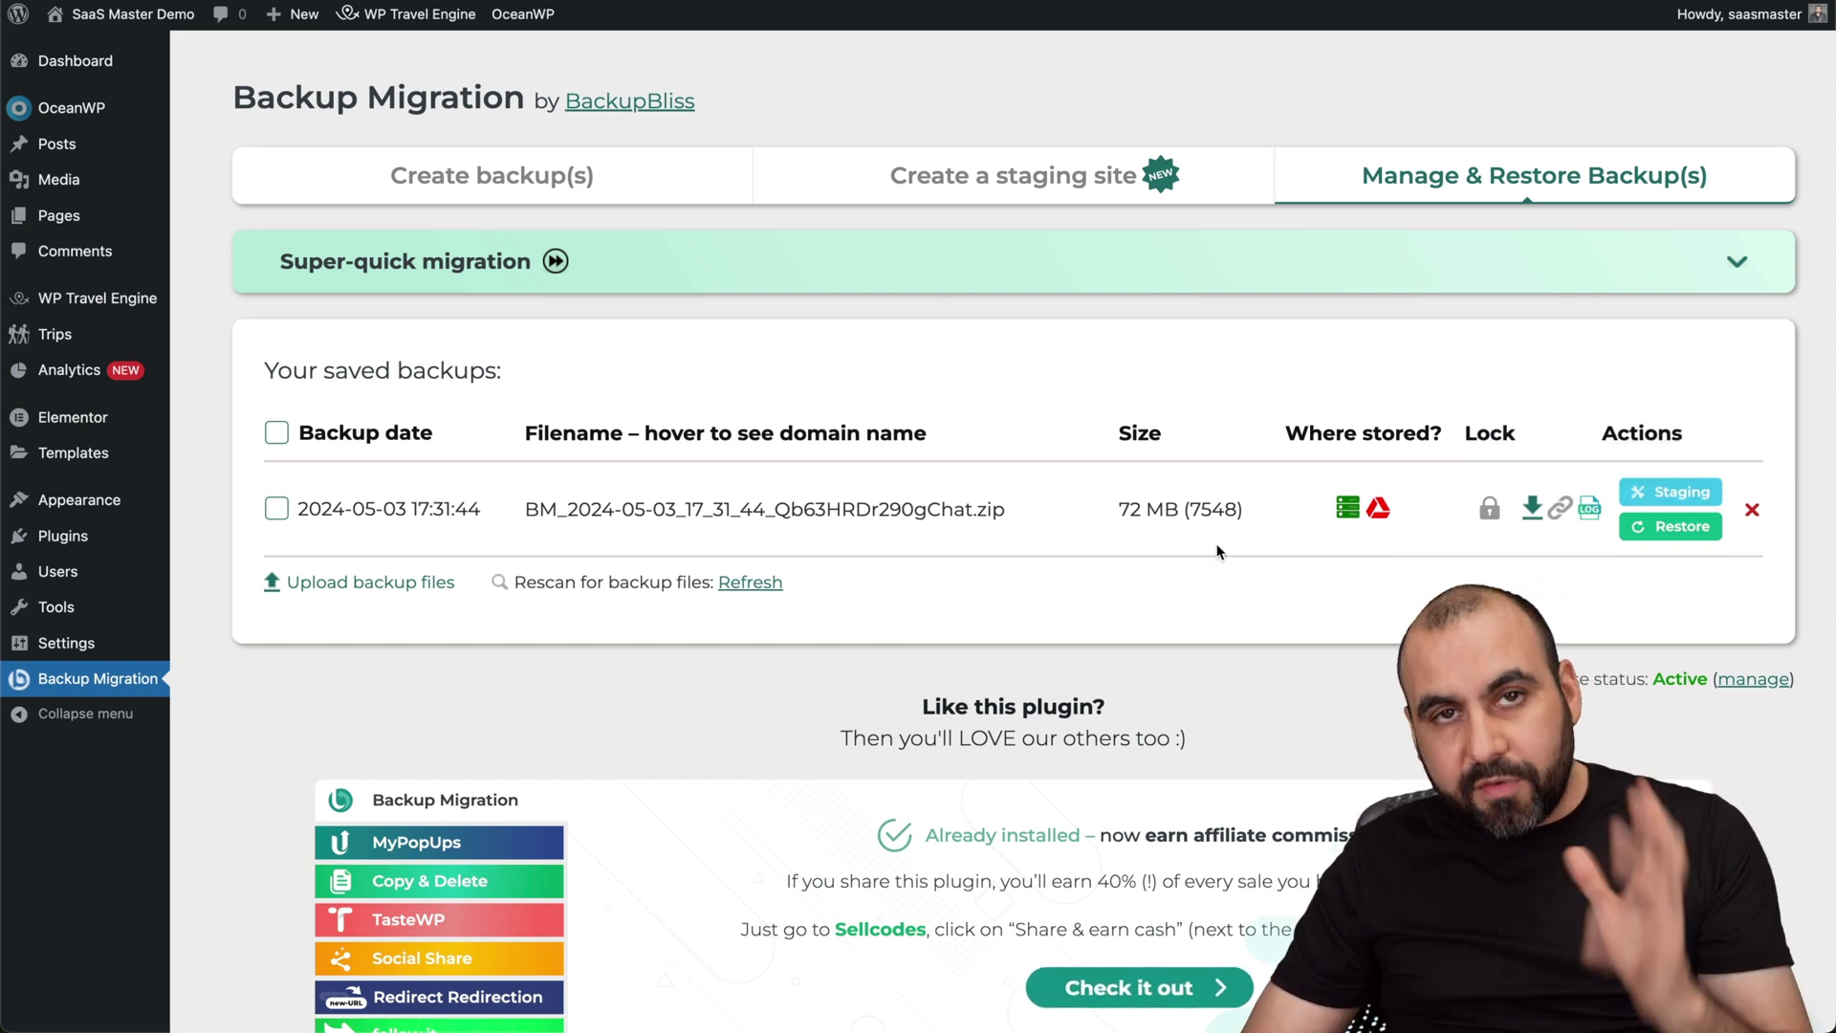
Step: Check the single 72 MB backup from 2024-05-03, then switch to the Create a staging site tab
{"action": "left_click", "coordinate": [980, 174]}
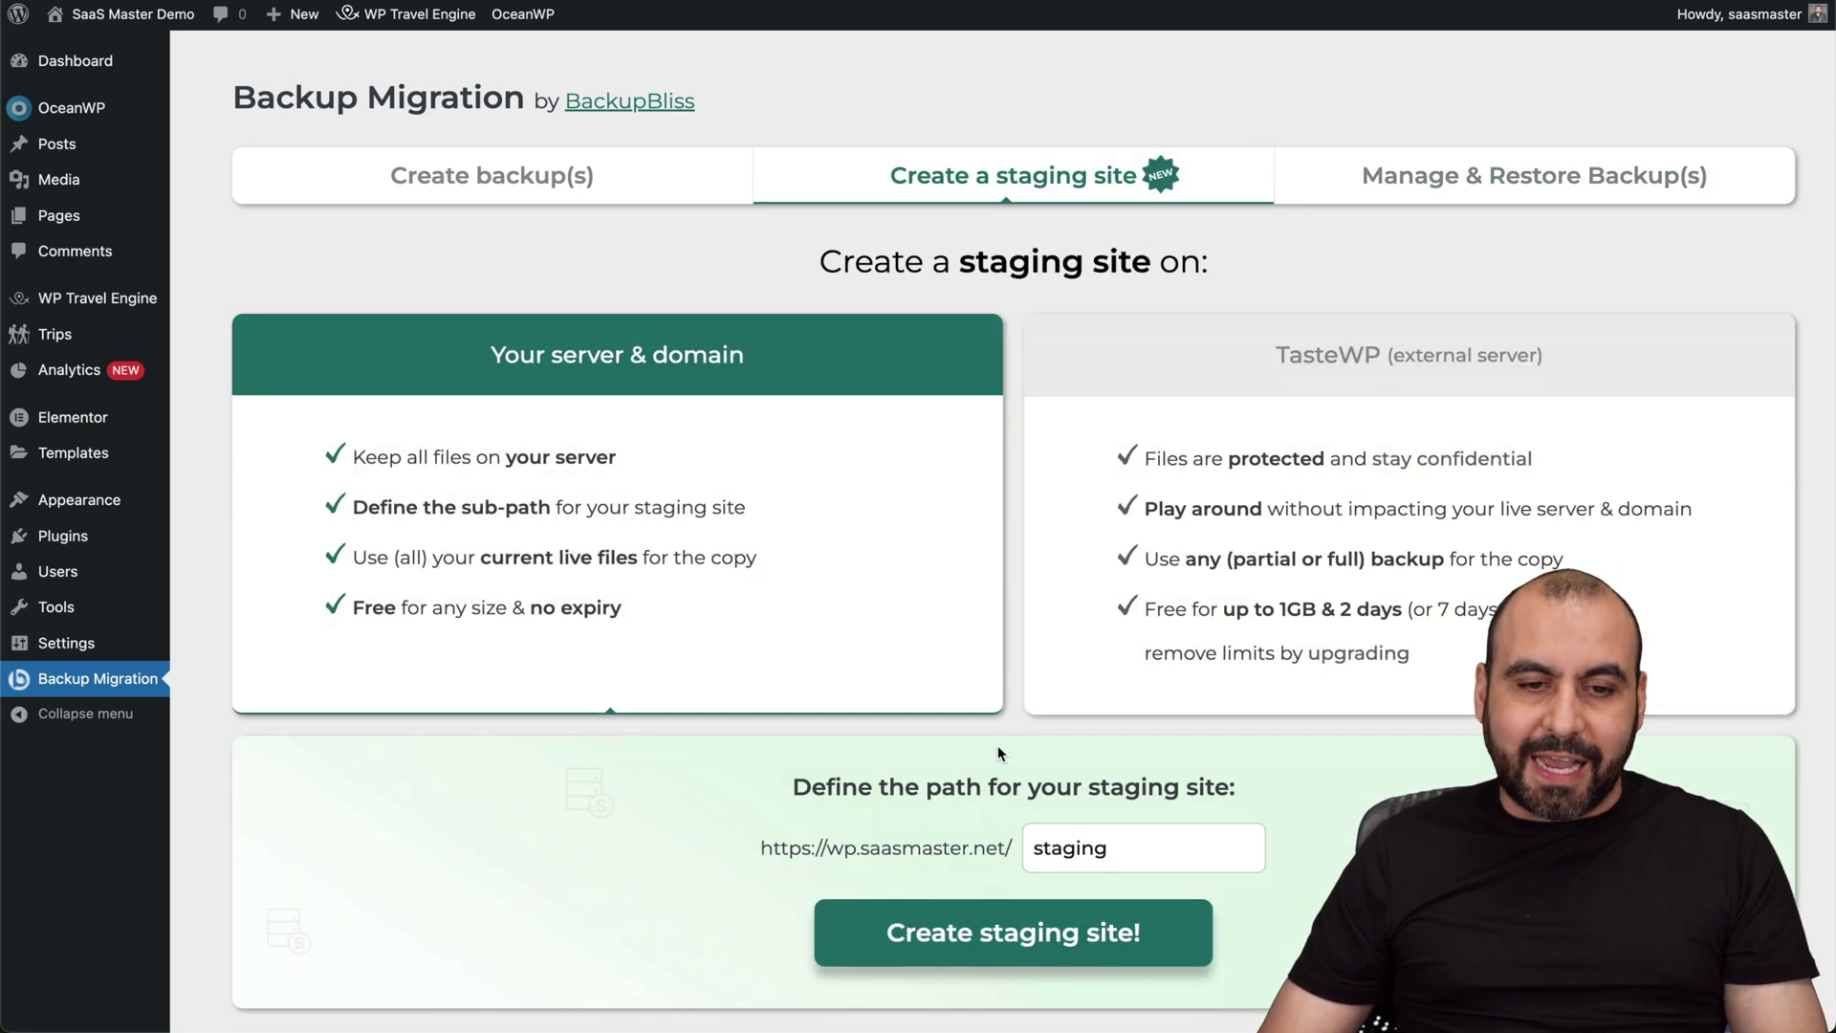
Step: Scroll the staging options down to the empty staging site list, with the path set to staging
{"action": "scroll", "coordinate": [996, 755], "scroll_direction": "down", "scroll_amount": 3}
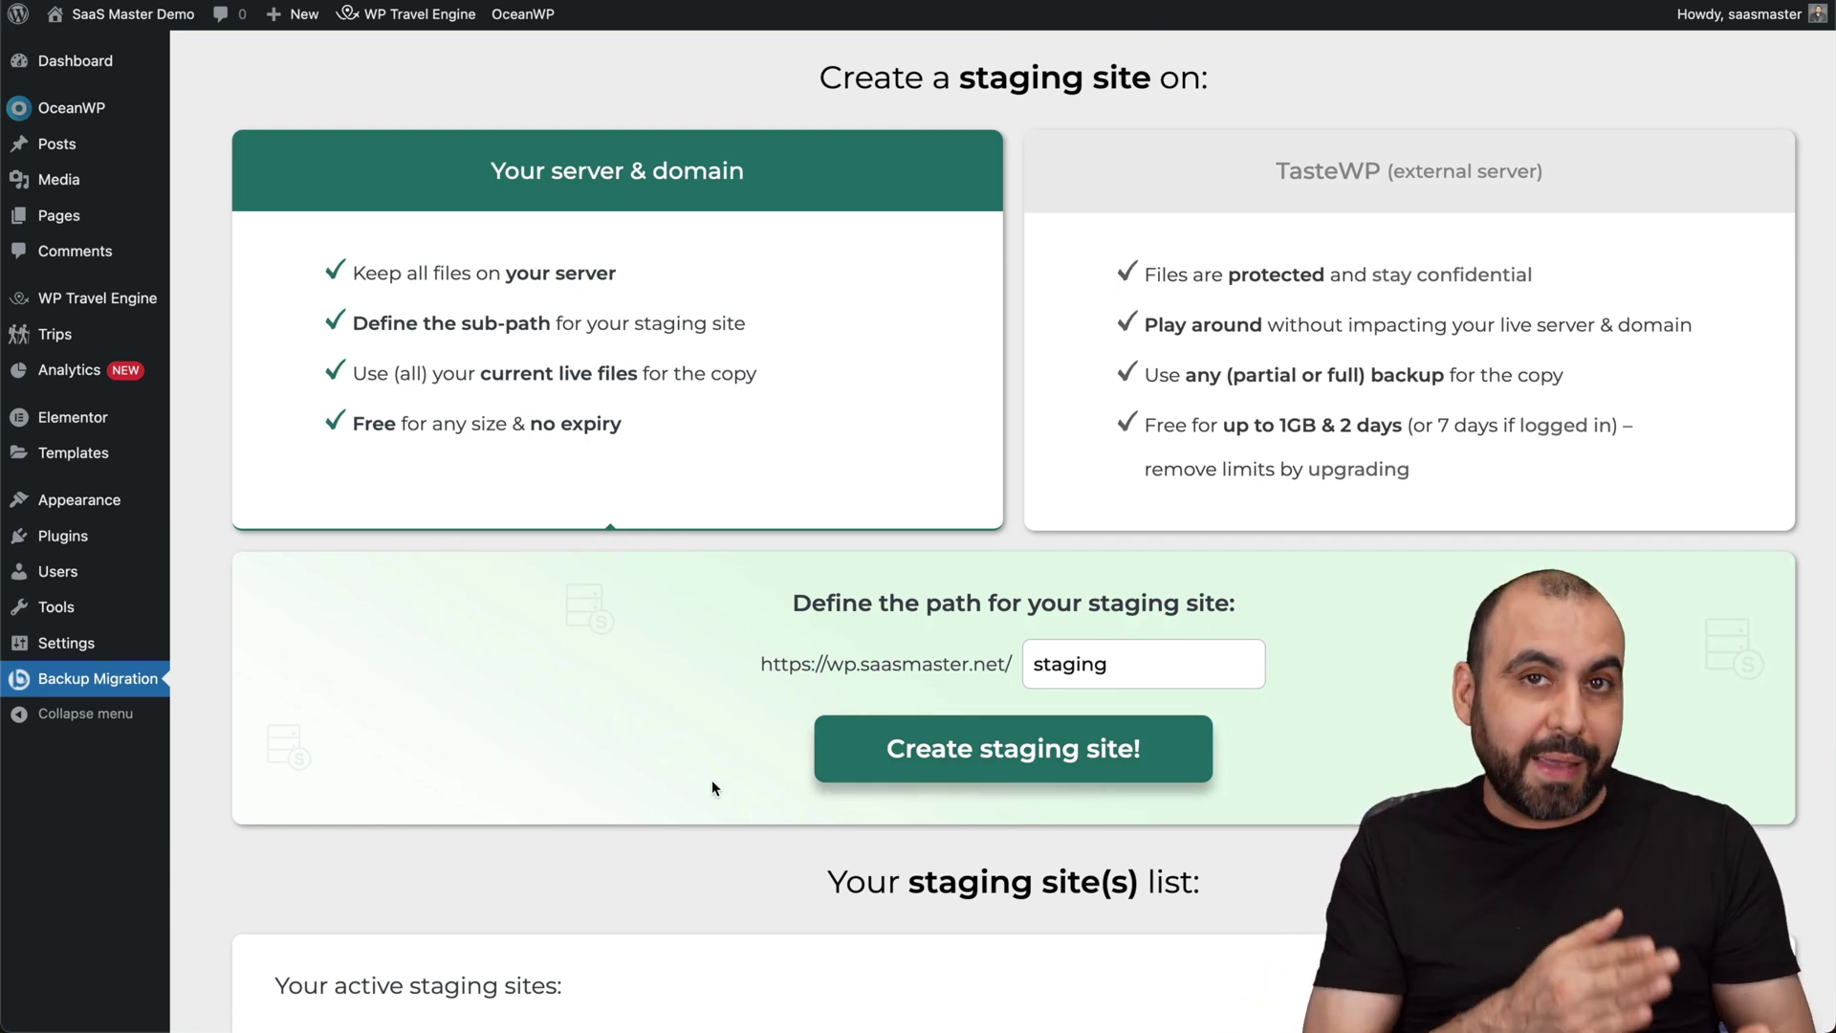
{"action": "scroll", "coordinate": [728, 742], "scroll_direction": "down", "scroll_amount": 4}
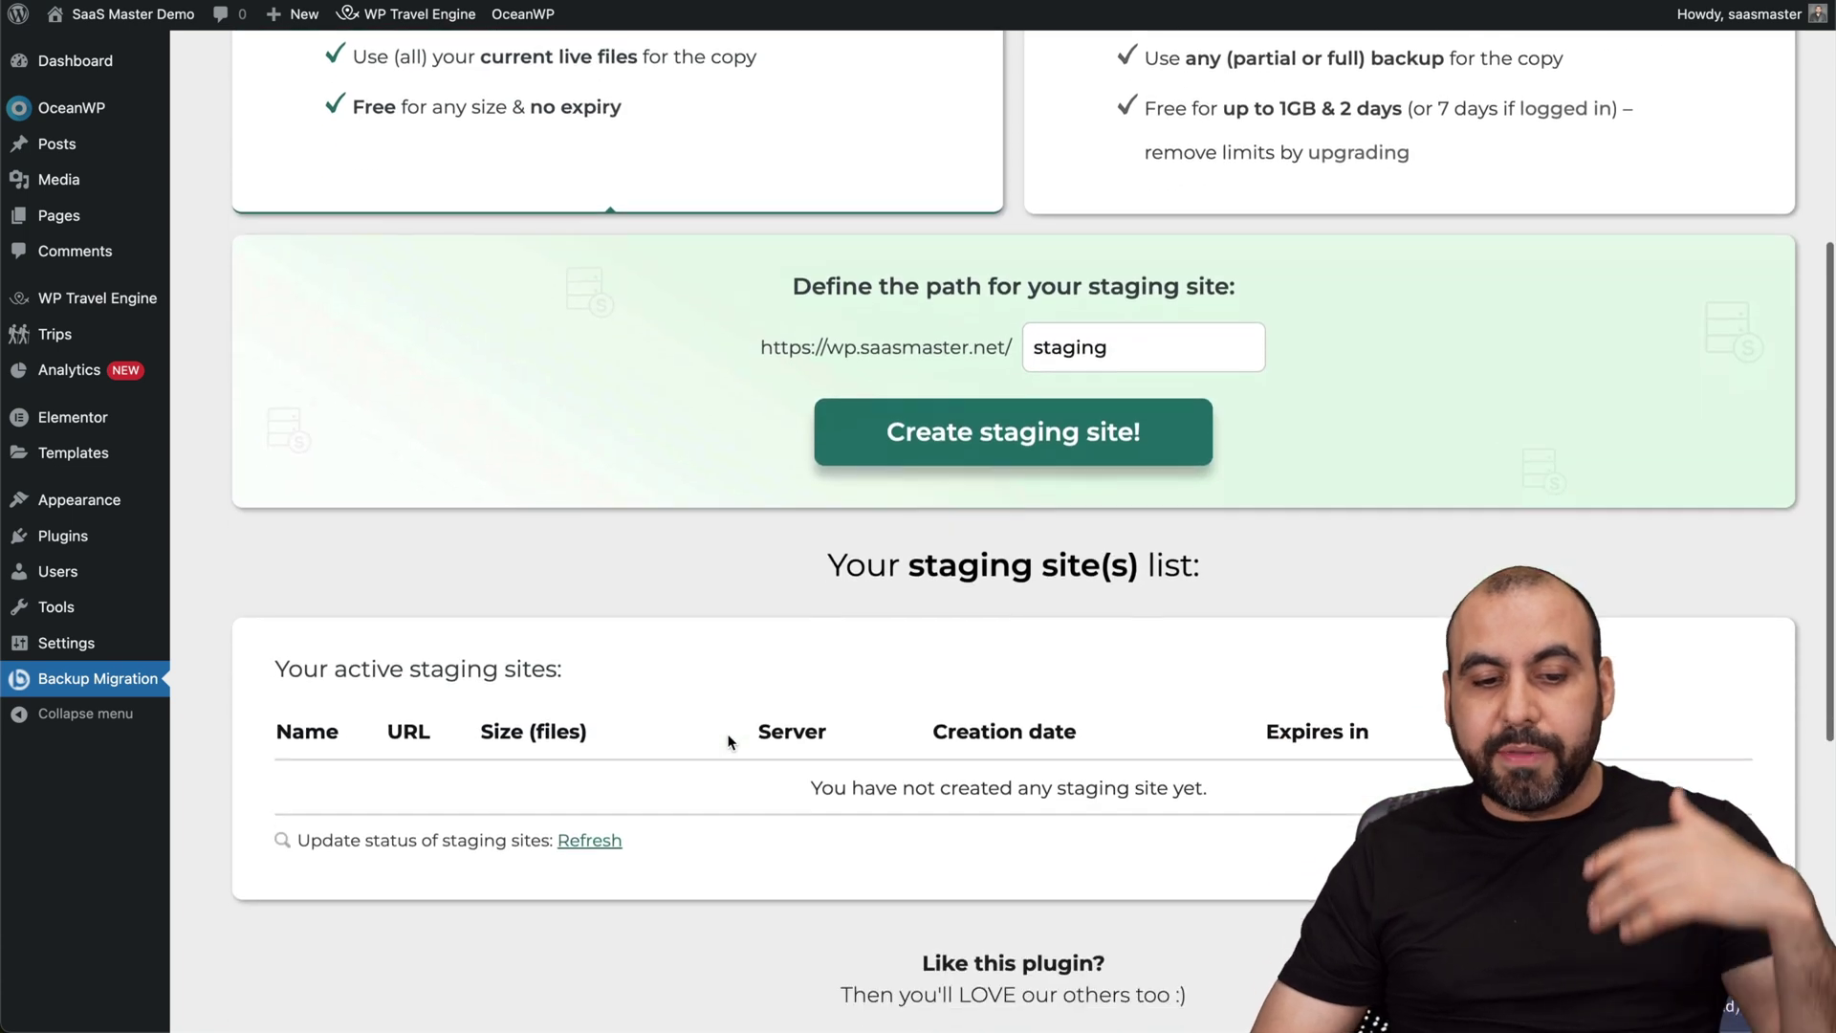
{"action": "scroll", "coordinate": [729, 742], "scroll_direction": "up", "scroll_amount": 6}
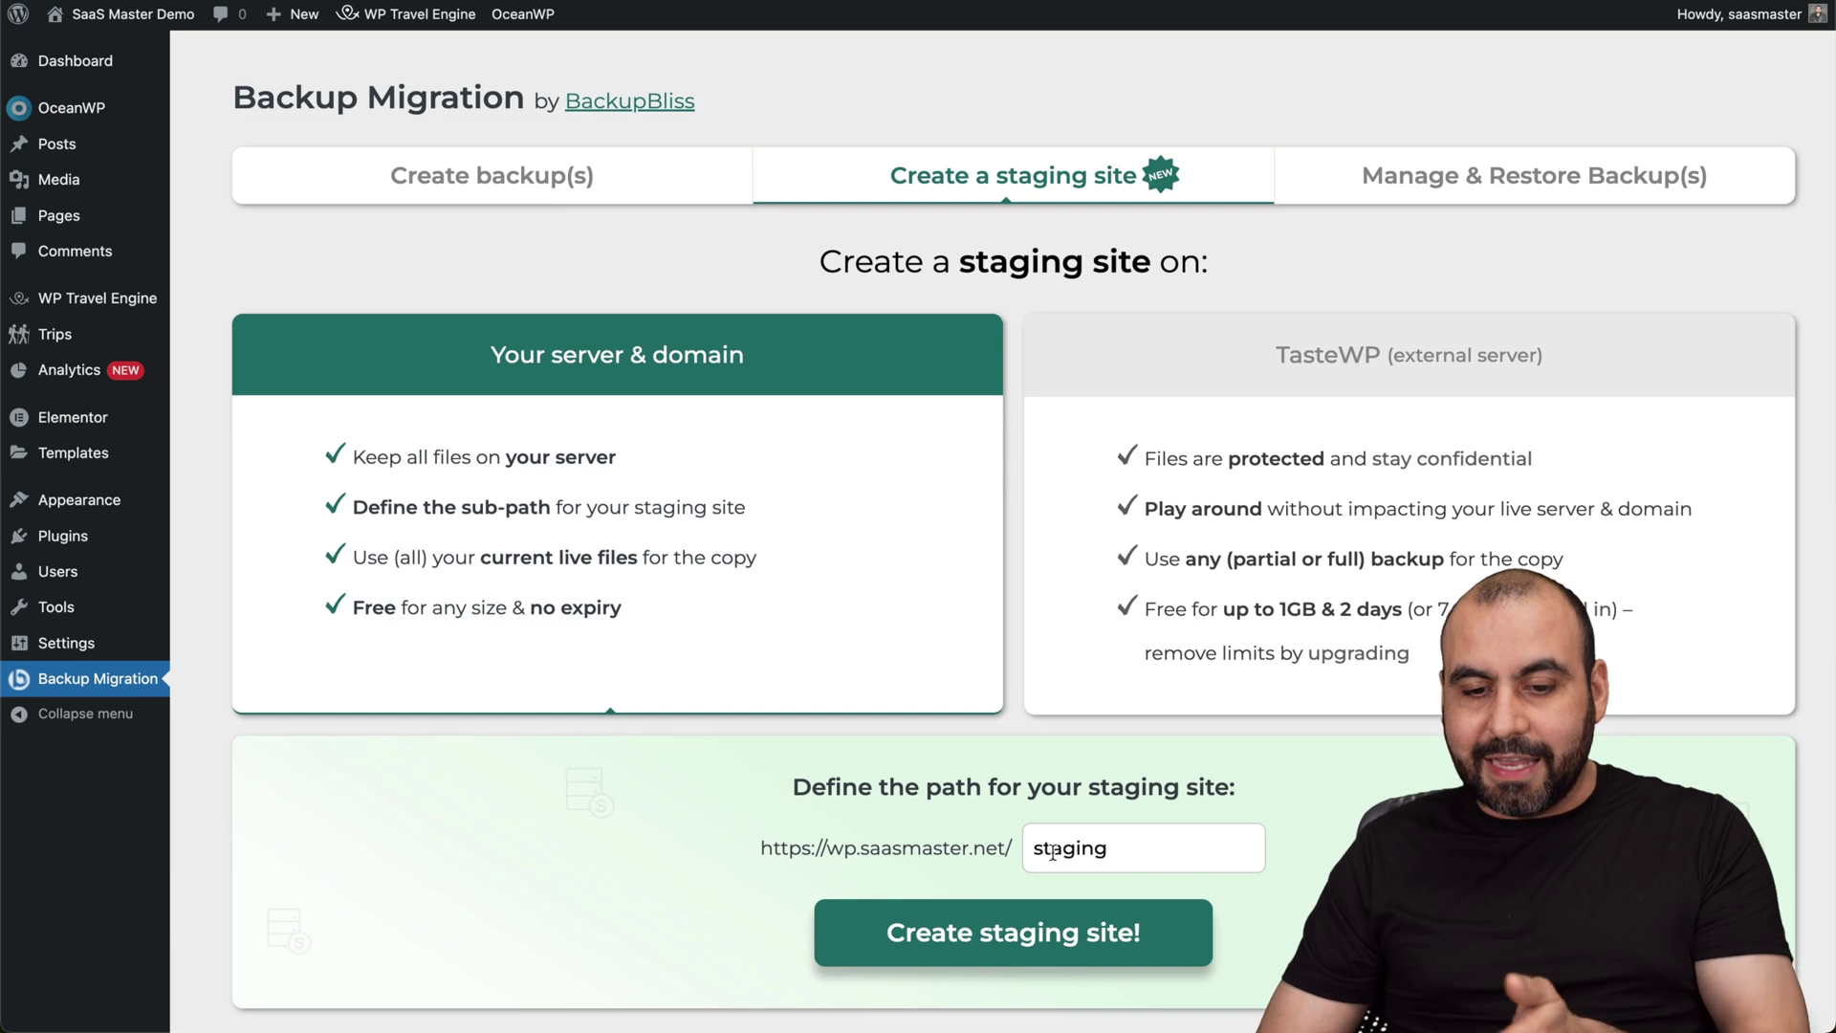
{"action": "scroll", "coordinate": [1108, 847], "scroll_direction": "down", "scroll_amount": 3}
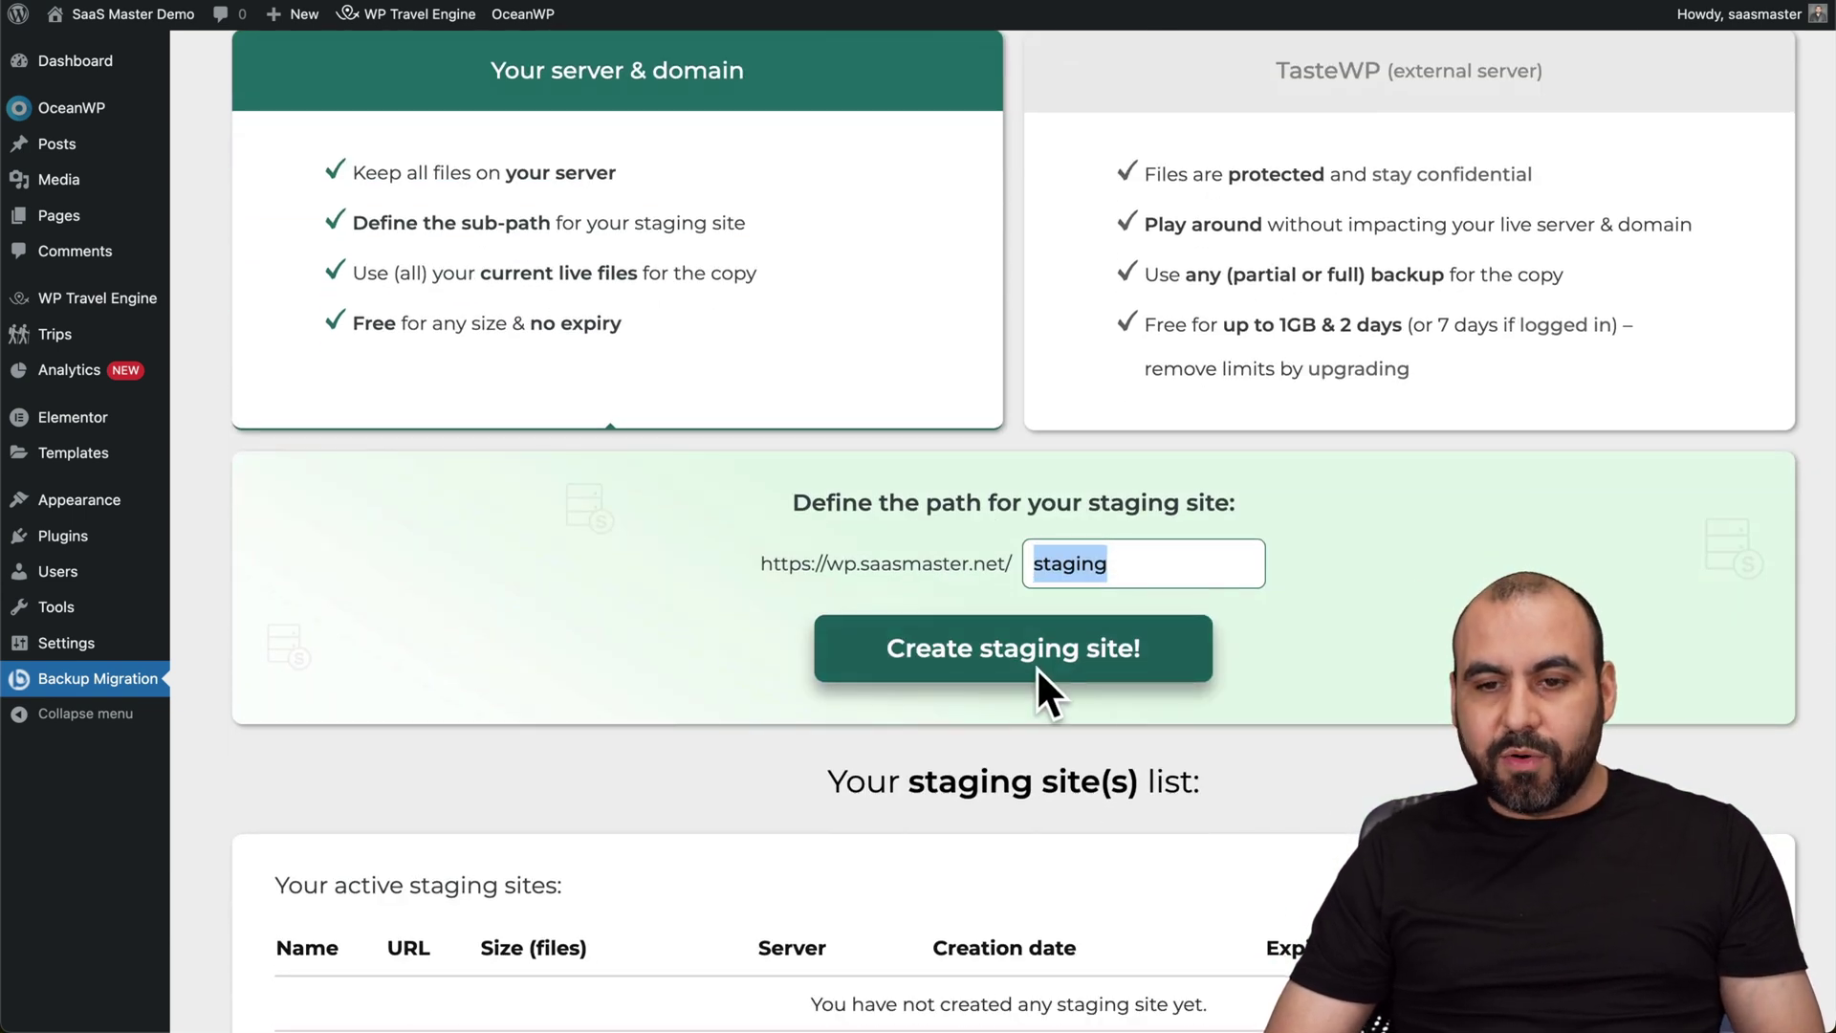
{"action": "scroll", "coordinate": [1131, 825], "scroll_direction": "up", "scroll_amount": 3}
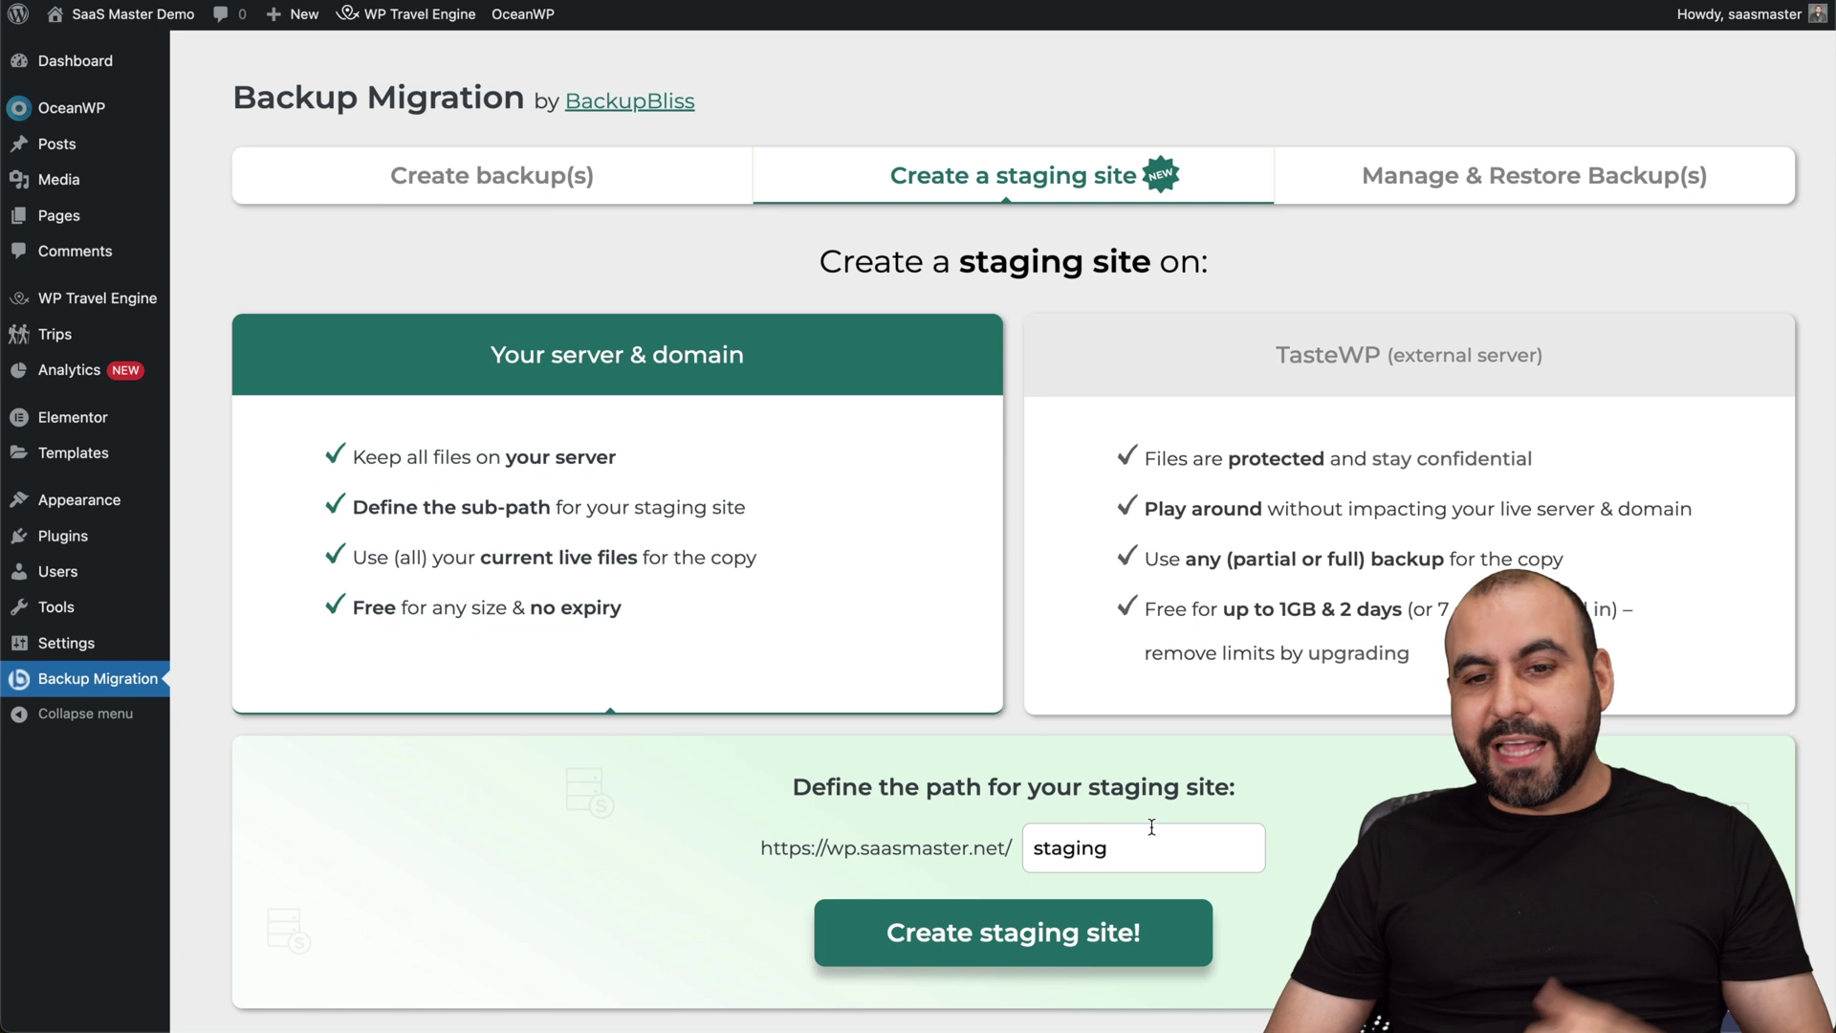